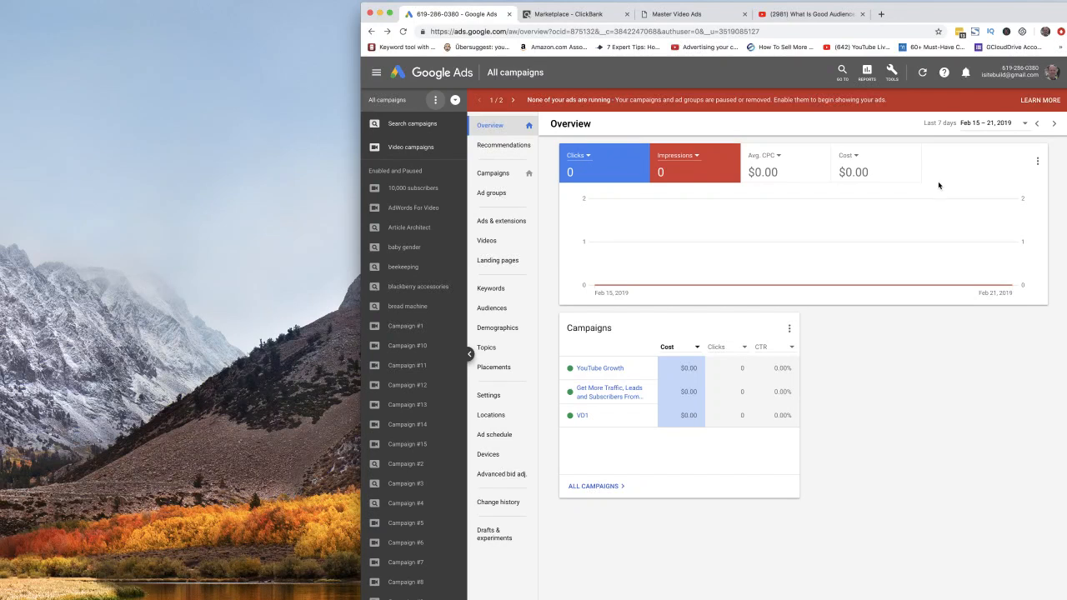
- Open the Keyword Planner to view its starting options and return to the campaigns overview
left_click_drag(880, 9, 777, 9)
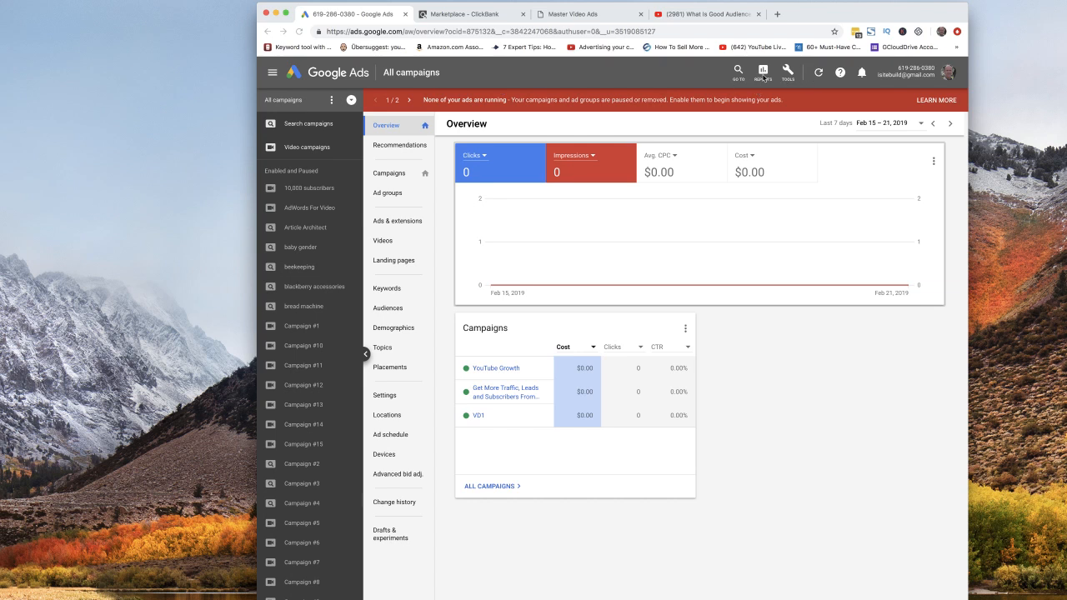
left_click(788, 73)
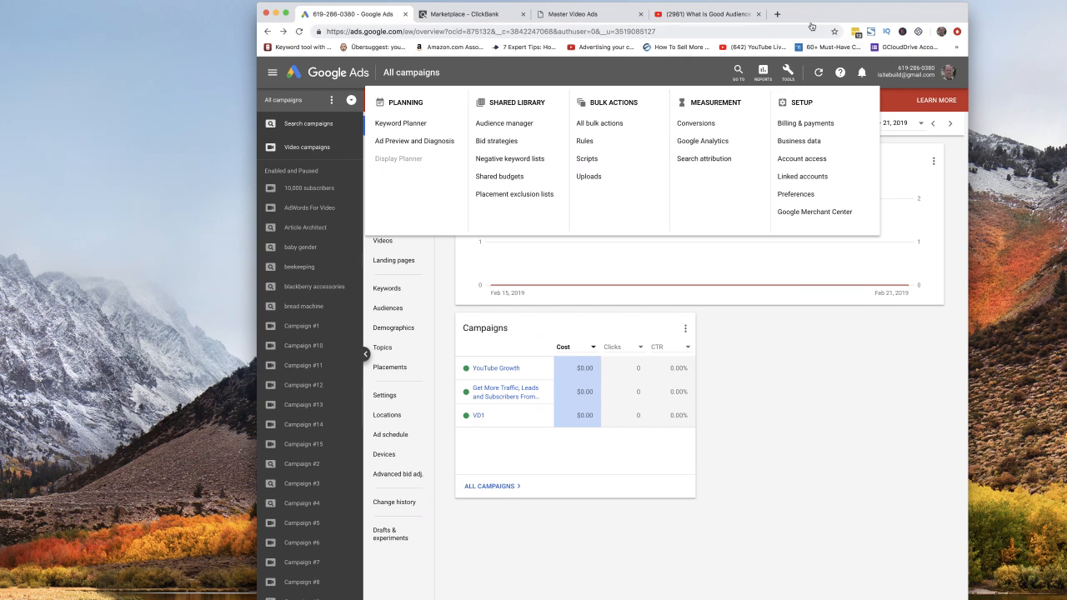
left_click_drag(814, 13, 779, 15)
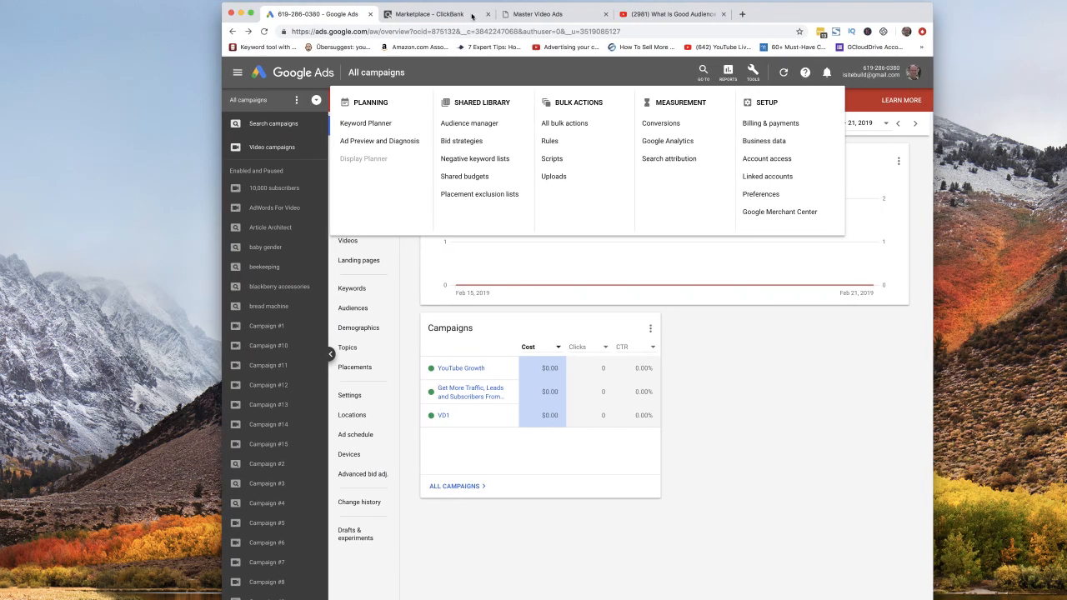
left_click(374, 123)
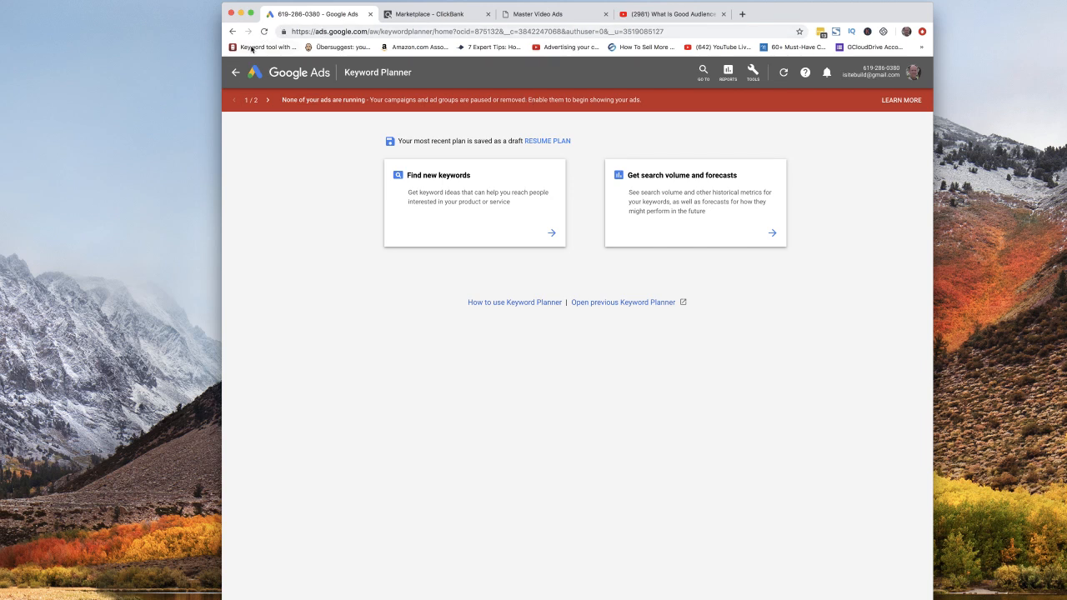
left_click(236, 74)
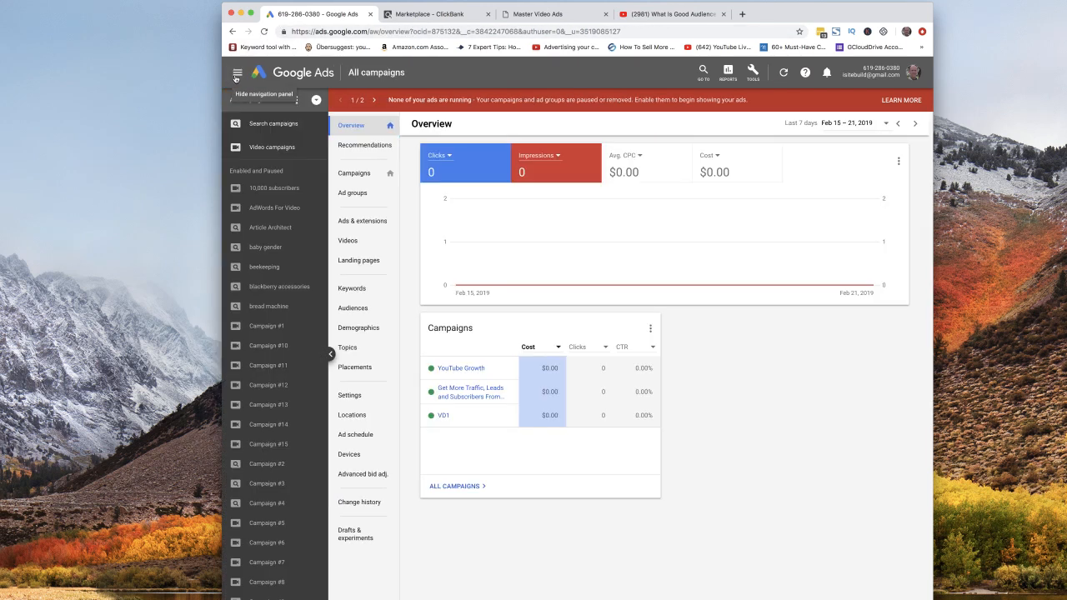
- Check which remarketing list and custom audience types the Audience manager can create, and return to the campaigns overview
left_click(752, 73)
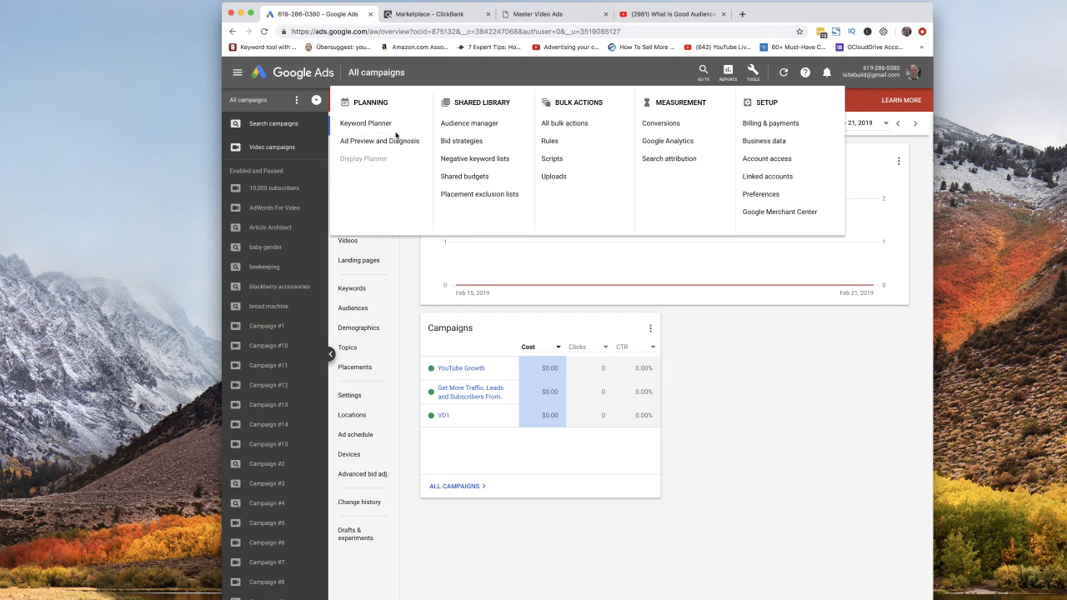
left_click(469, 124)
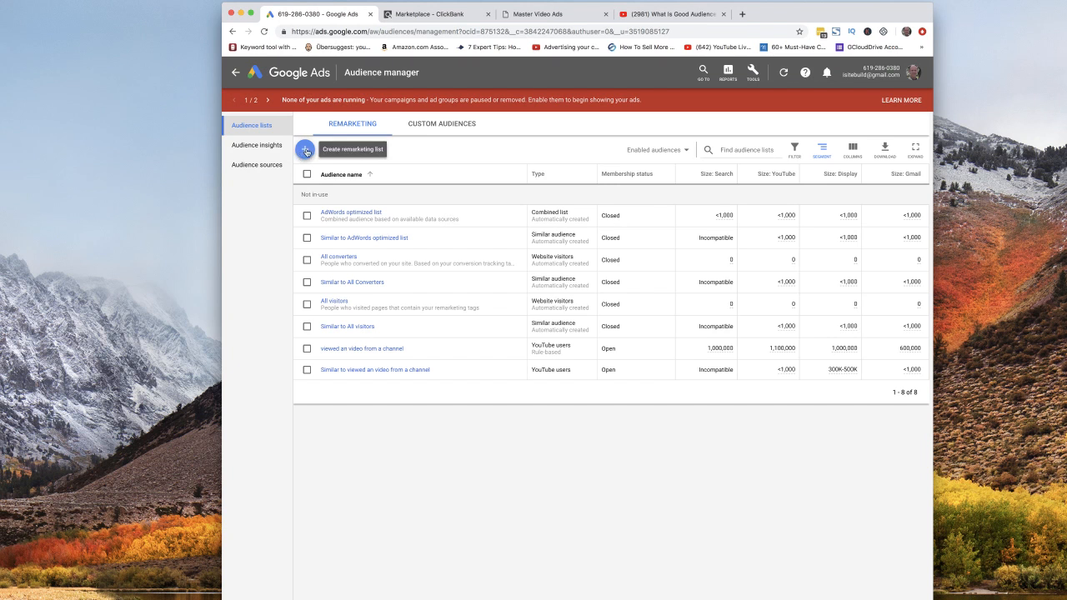
left_click(305, 150)
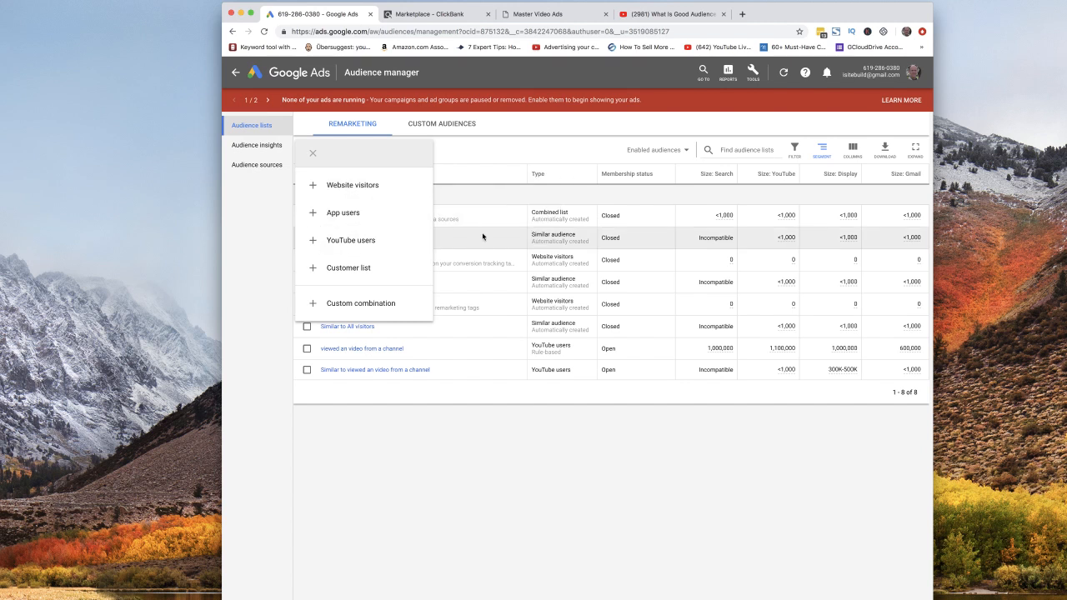
left_click(441, 129)
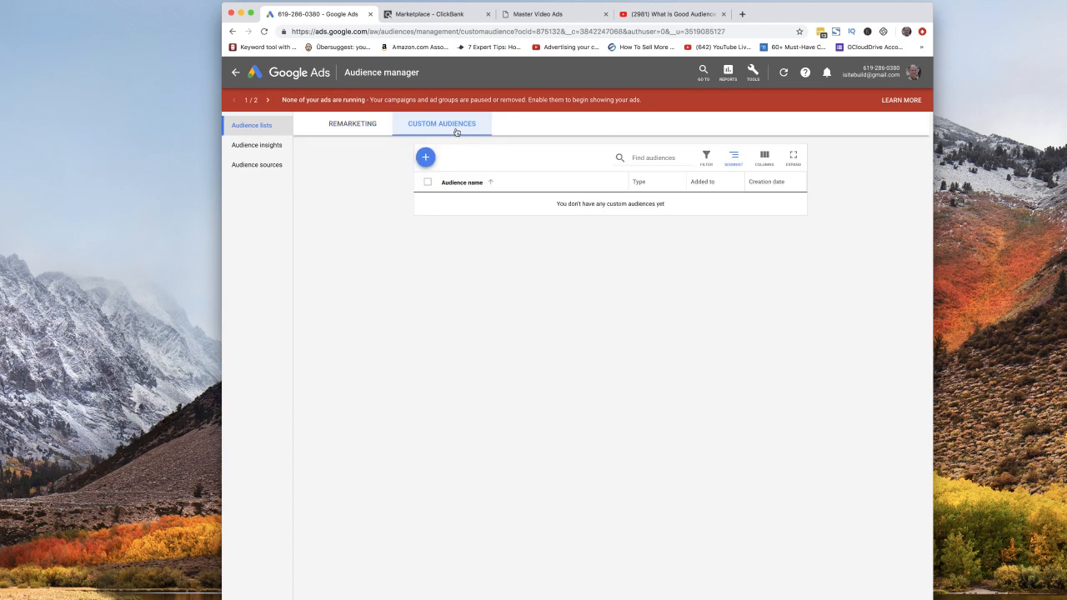
left_click(426, 158)
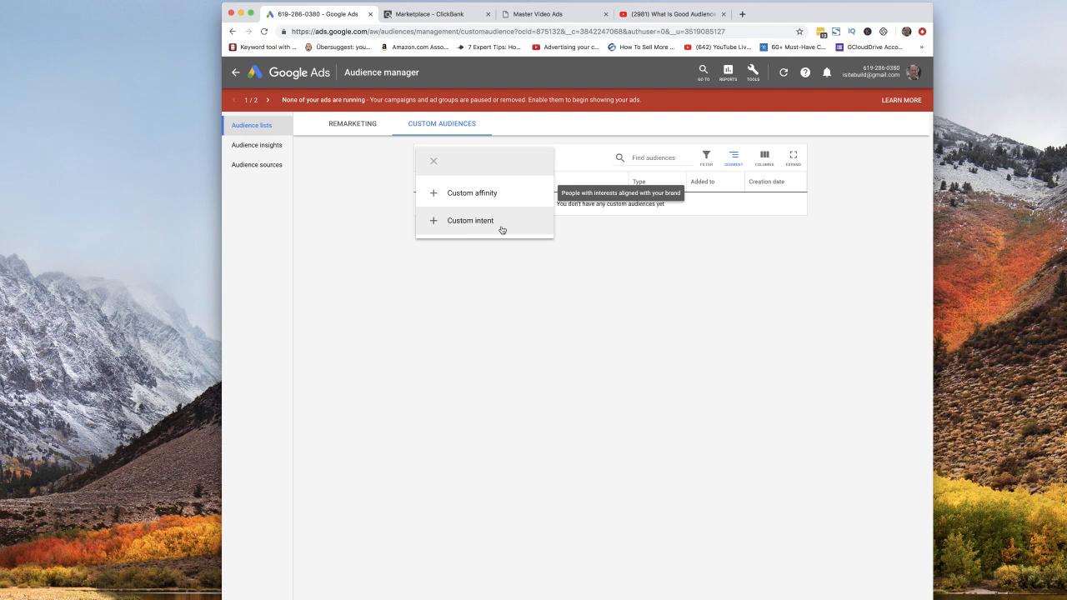
left_click(236, 73)
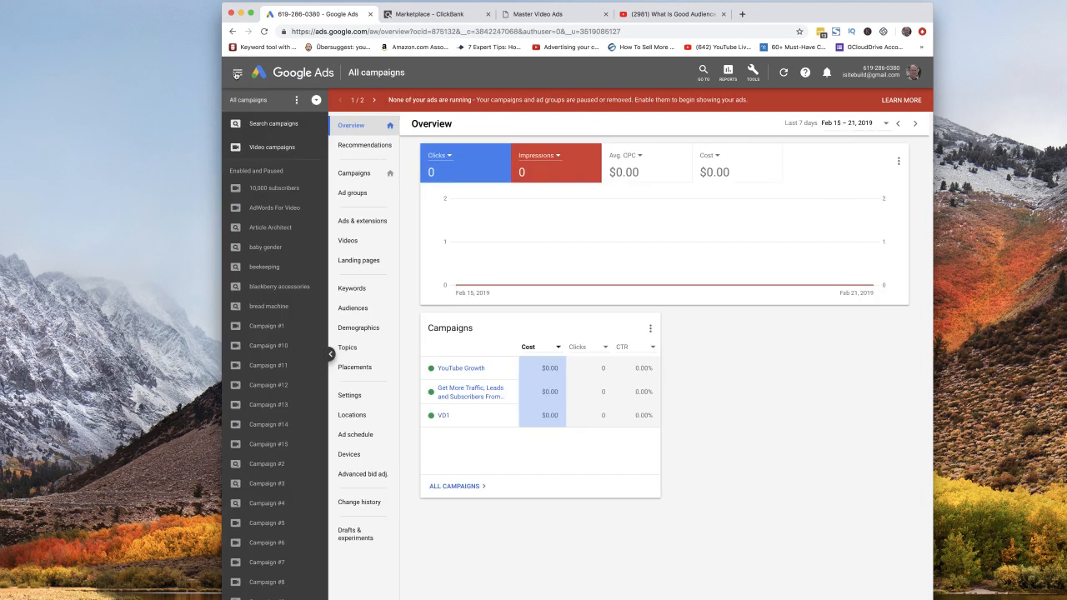
- Review the conversion actions and the kinds of conversions available for a new action, and return to the campaigns overview
left_click(751, 73)
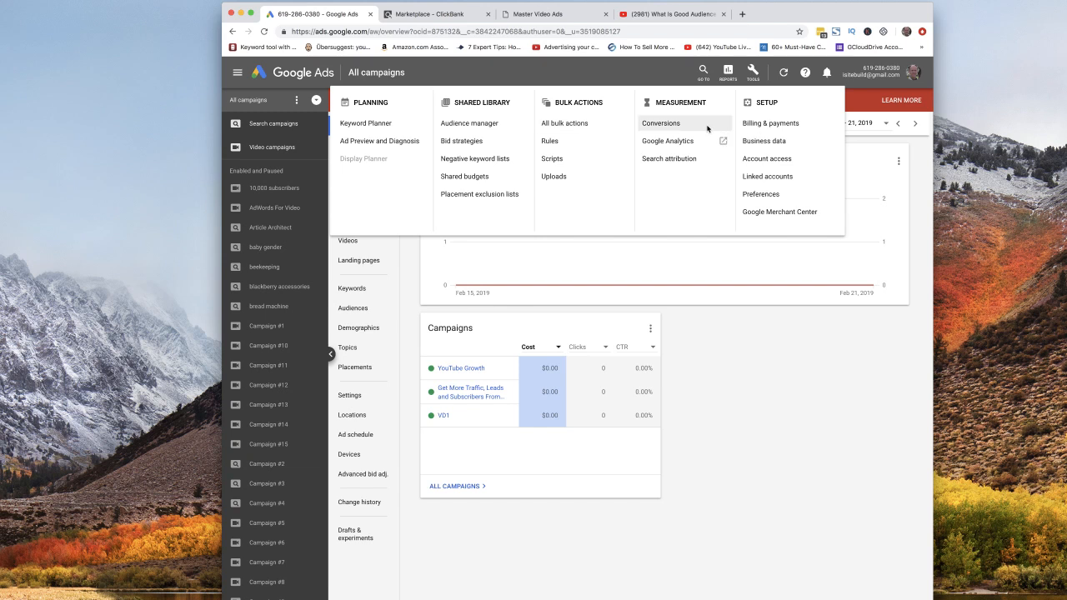
left_click(668, 126)
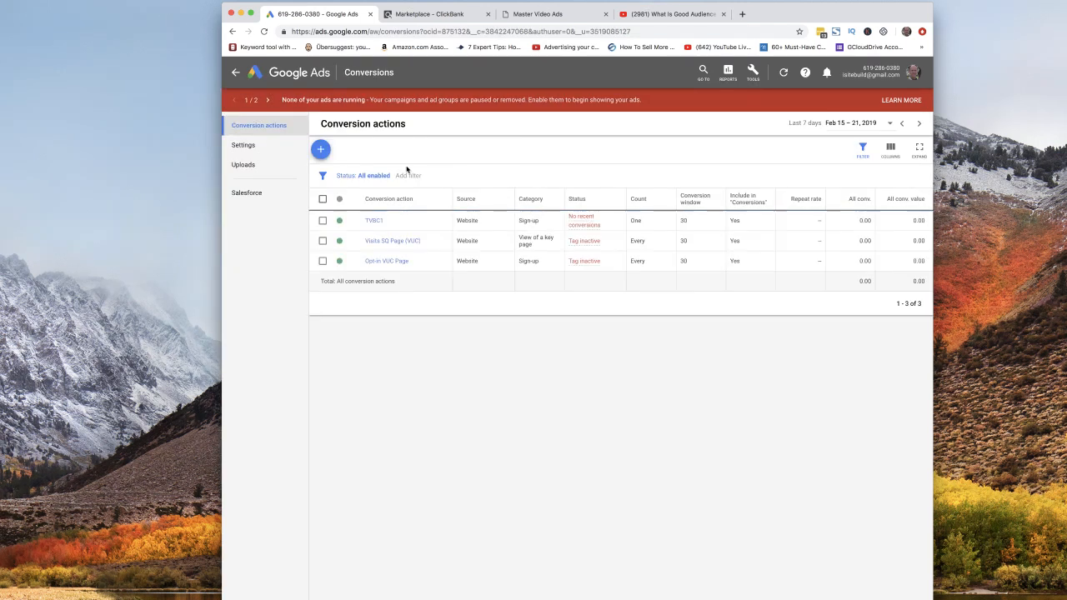
left_click(320, 151)
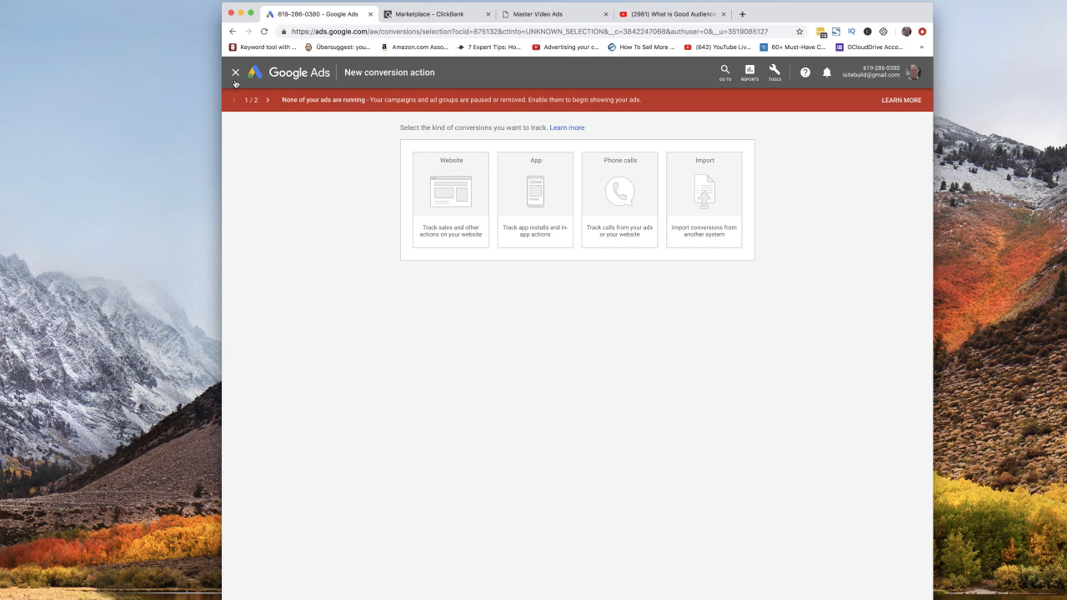
left_click(230, 32)
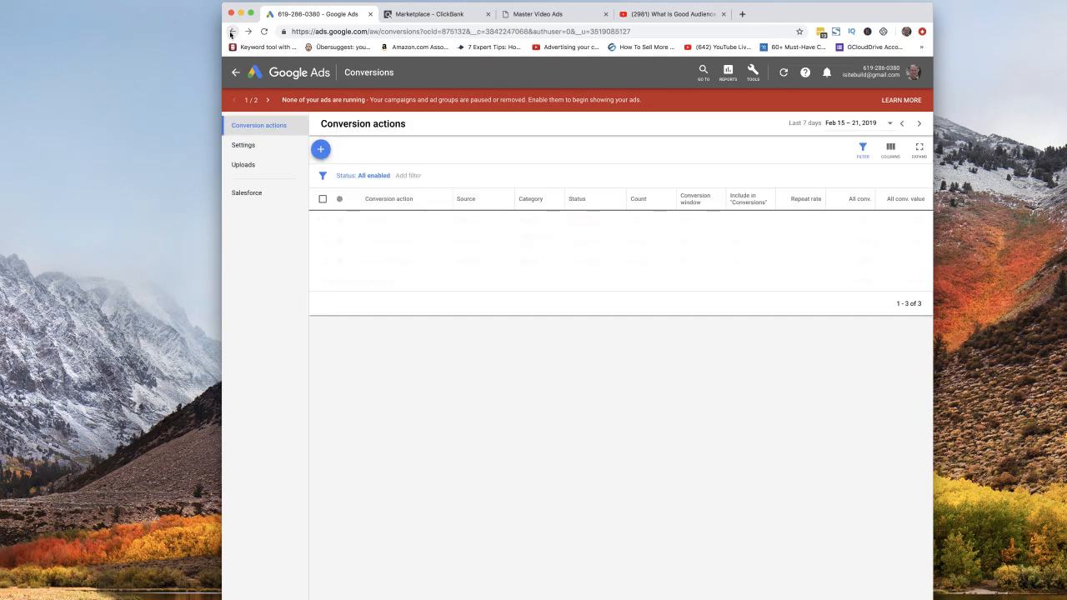
left_click(230, 32)
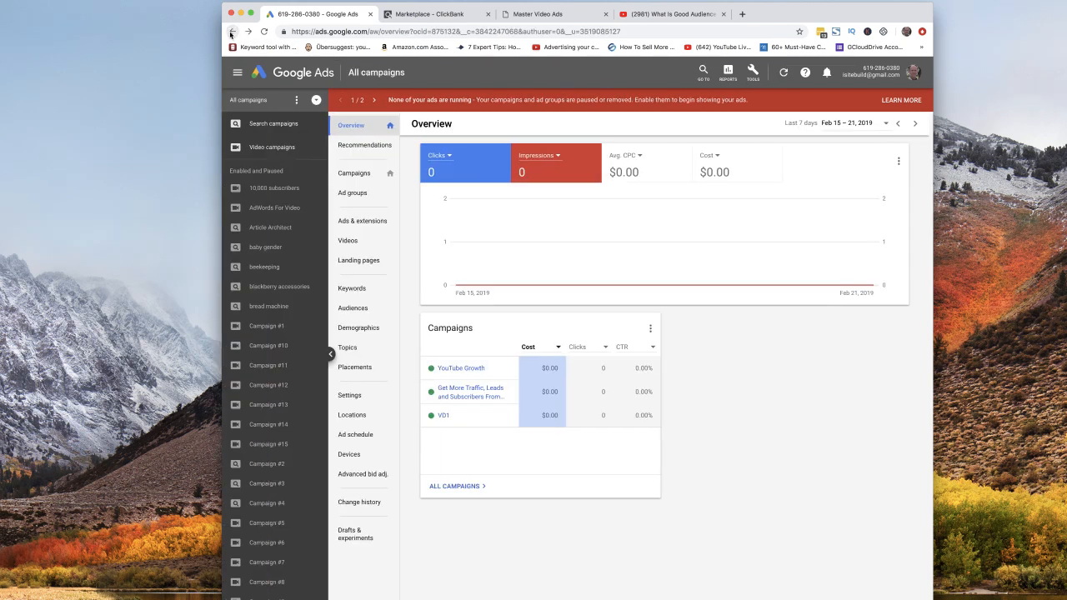
left_click(752, 76)
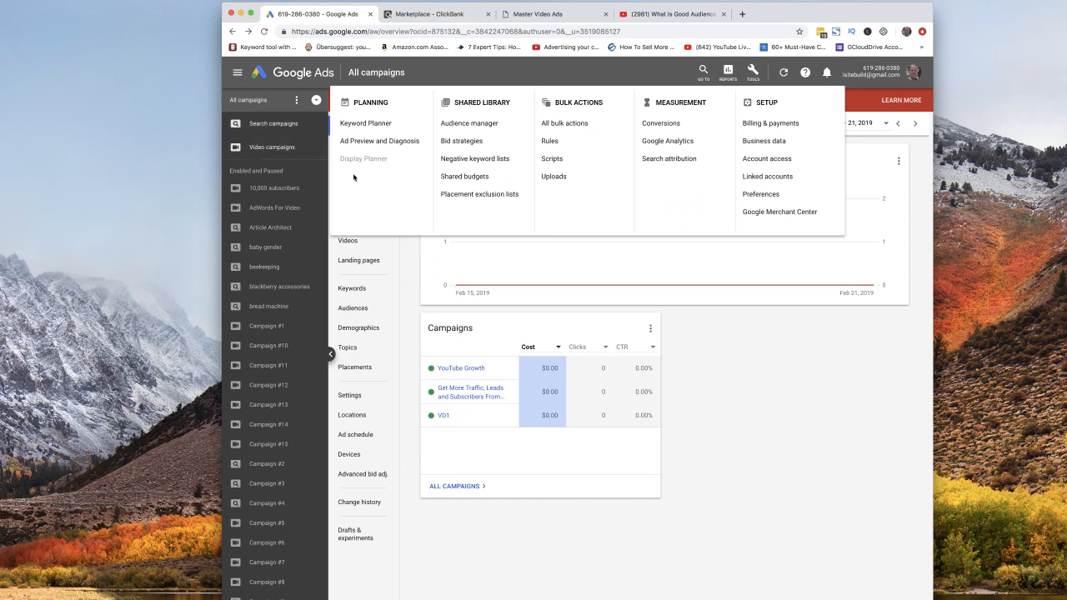
left_click(826, 353)
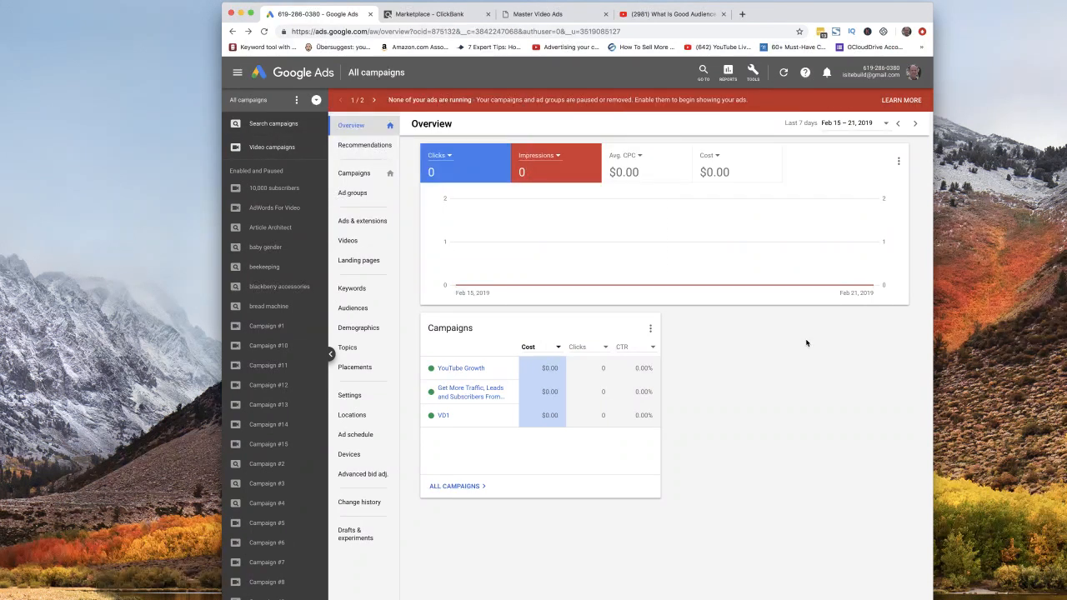
- Start a new Video campaign without a goal's guidance, using the Standard video campaign subtype, and continue to its settings
left_click(352, 176)
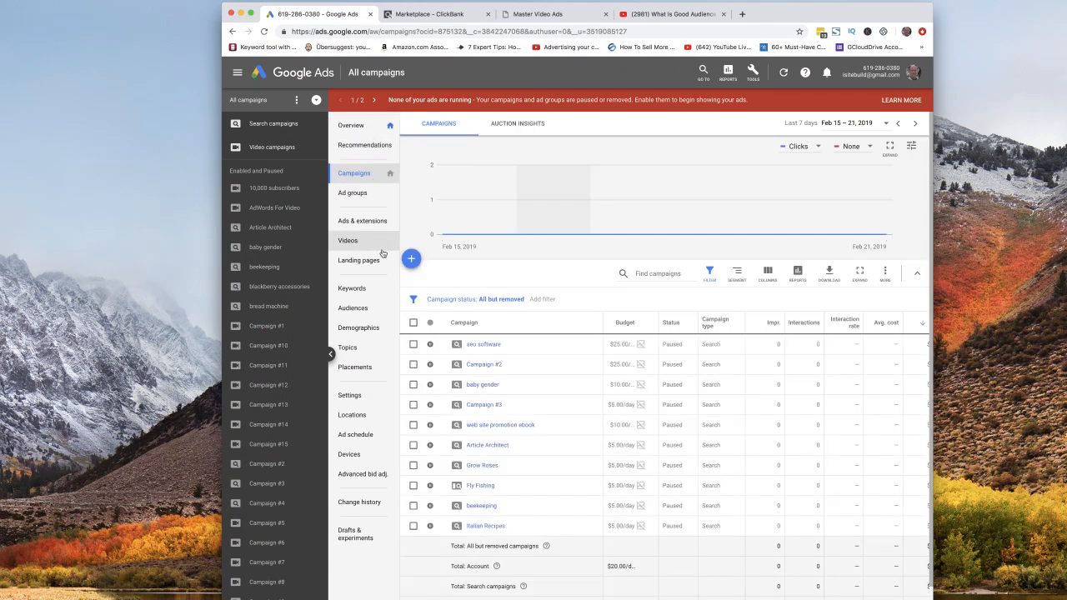
left_click(411, 258)
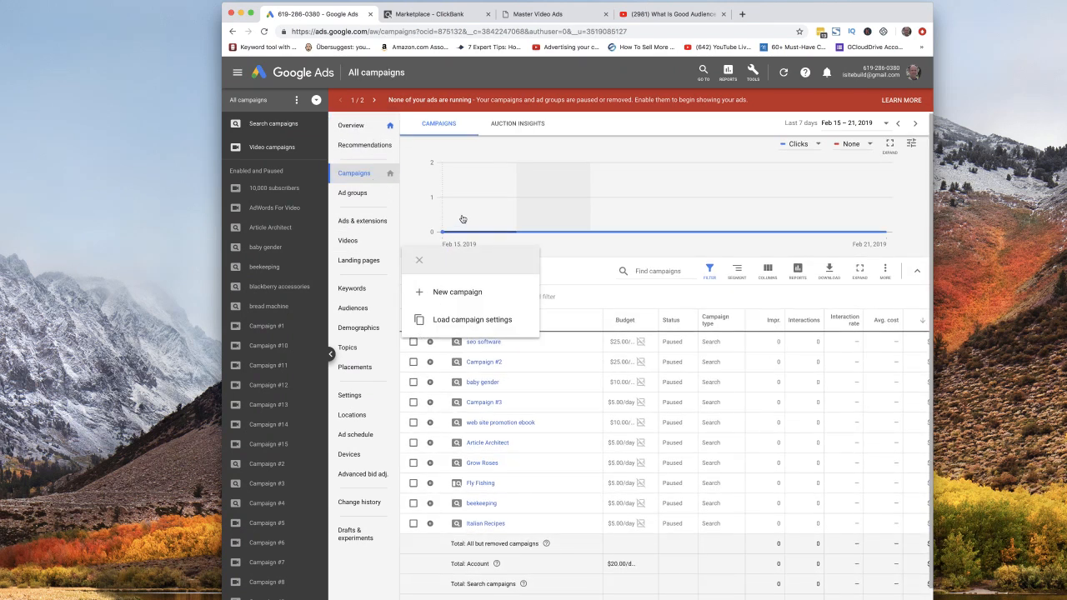
left_click(450, 294)
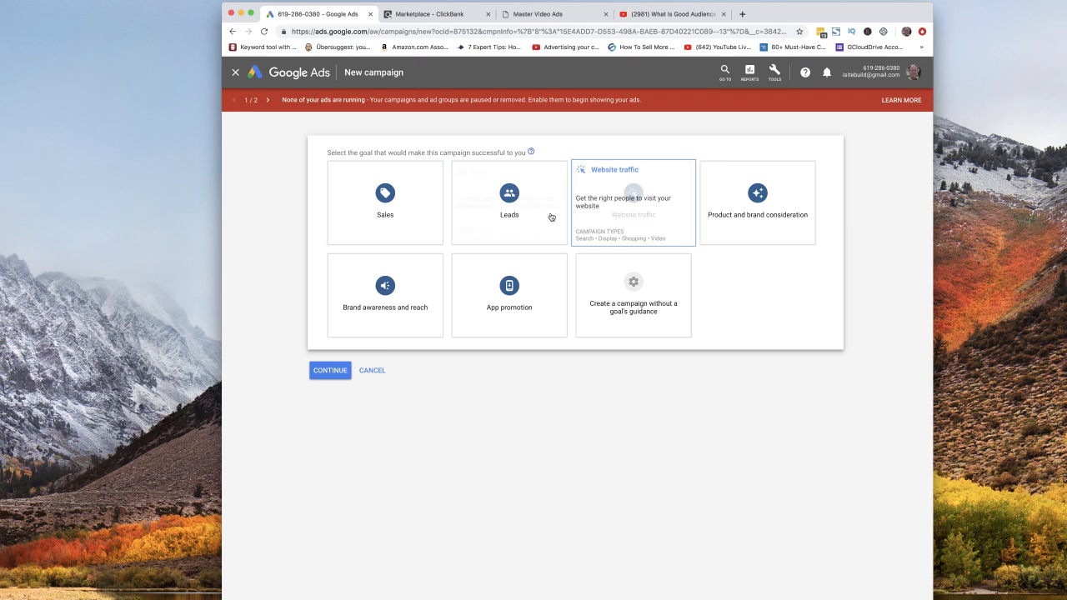
left_click(488, 236)
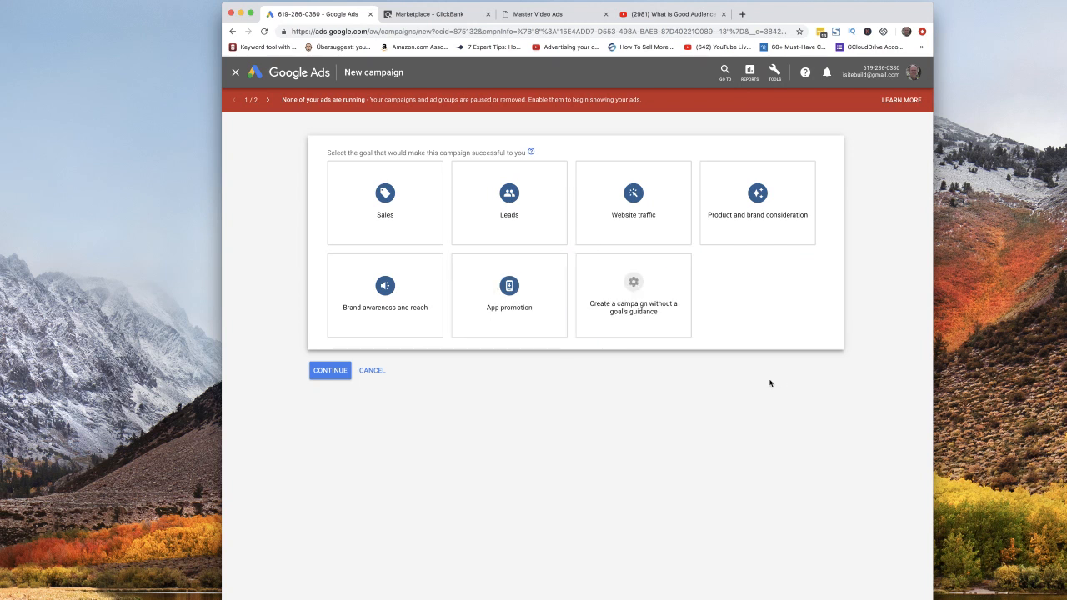
left_click(640, 320)
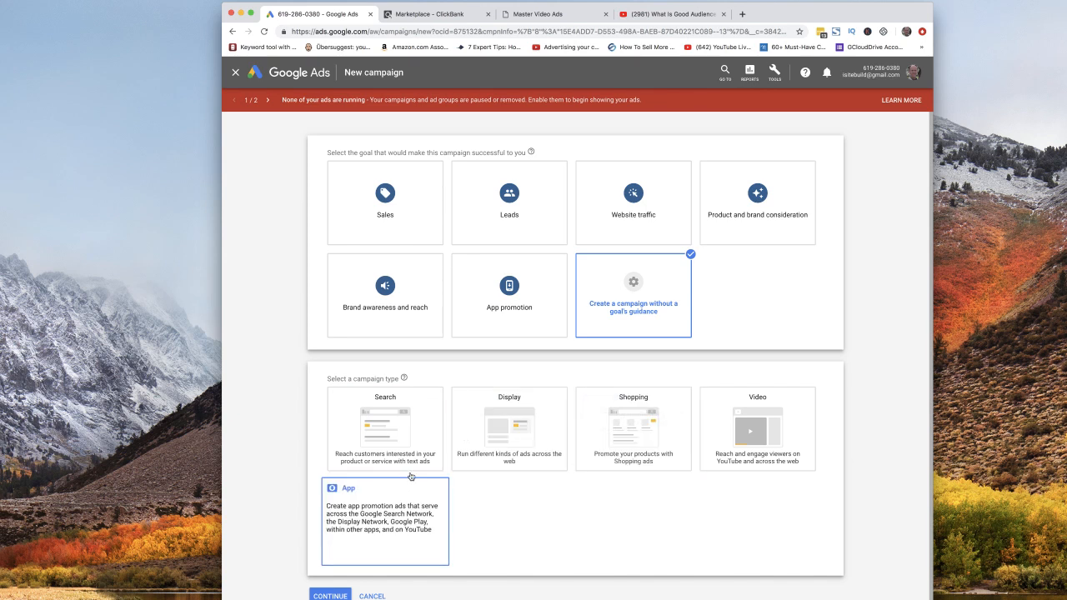
left_click(757, 441)
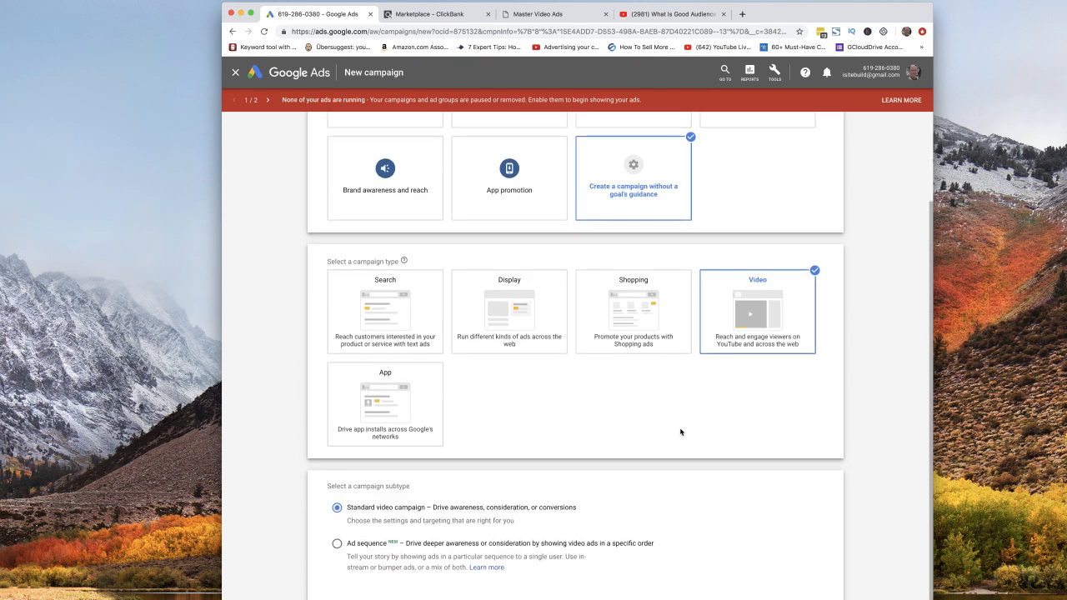
scroll(673, 433, "down", 1)
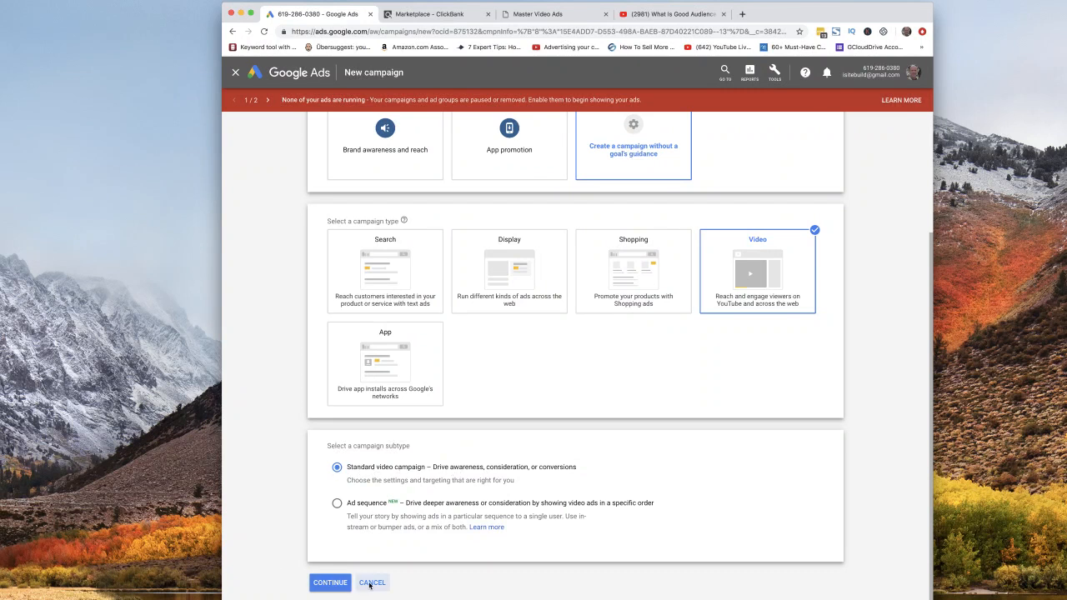
left_click(338, 582)
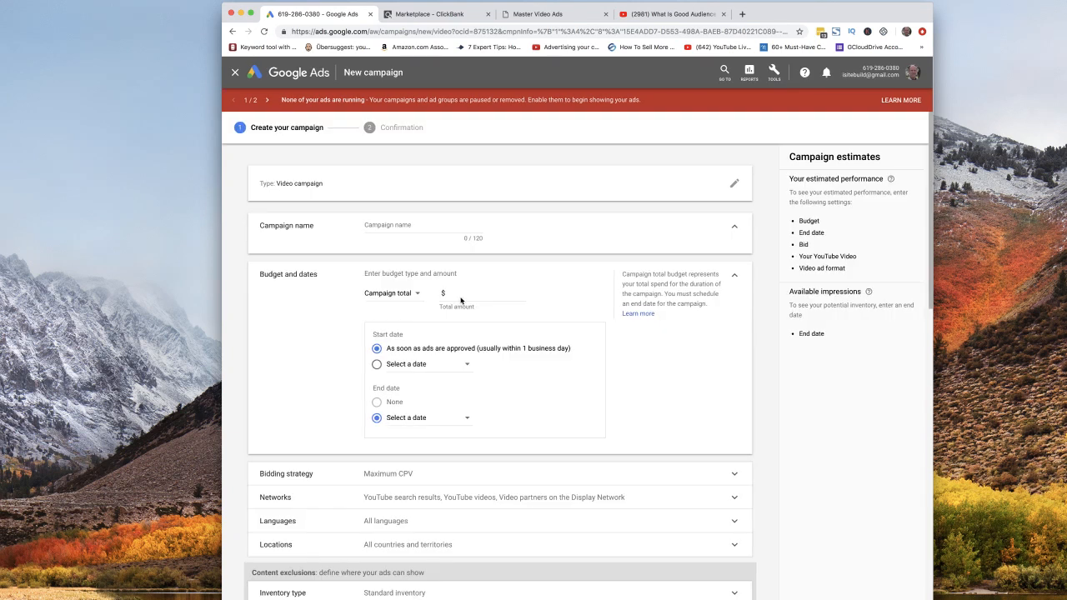
- Name the campaign test1 and give it a campaign total budget of $20.00 with an end date of Feb 28, 2019
left_click(394, 225)
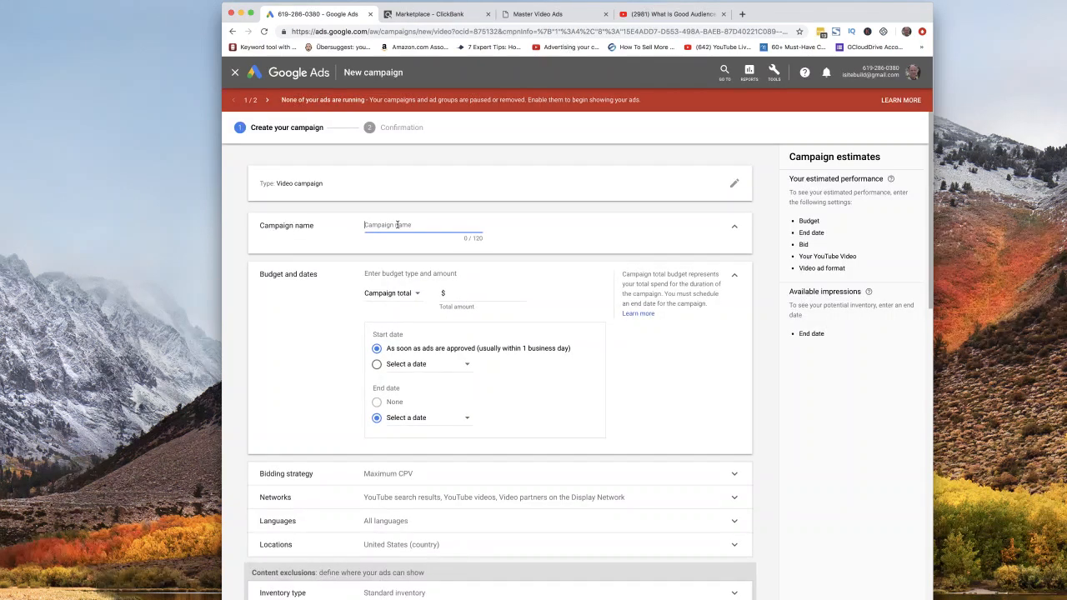
type("test1")
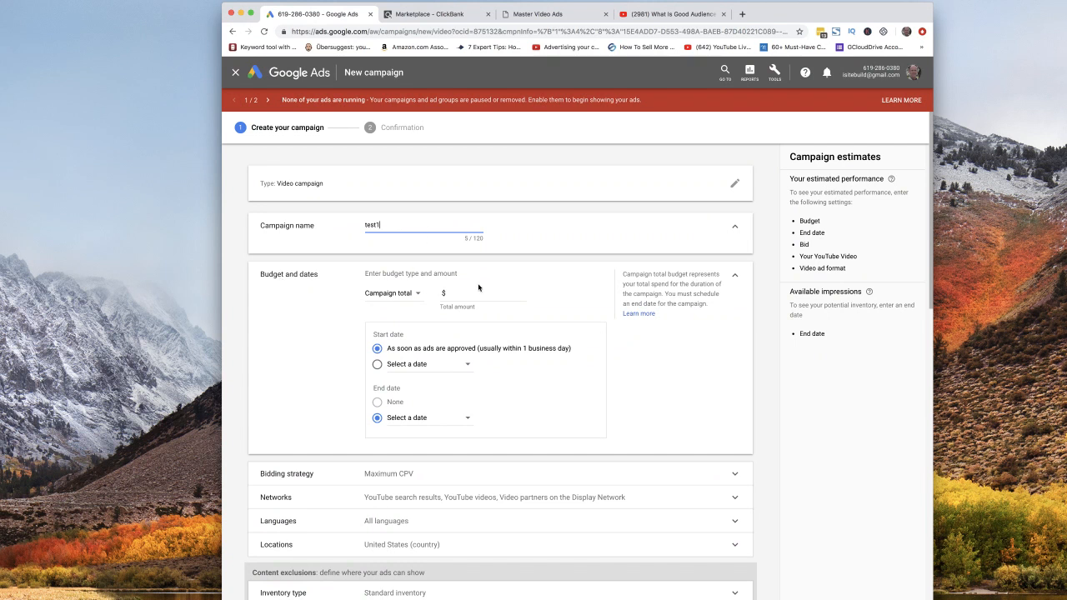
left_click(456, 293)
type("2000")
left_click(468, 421)
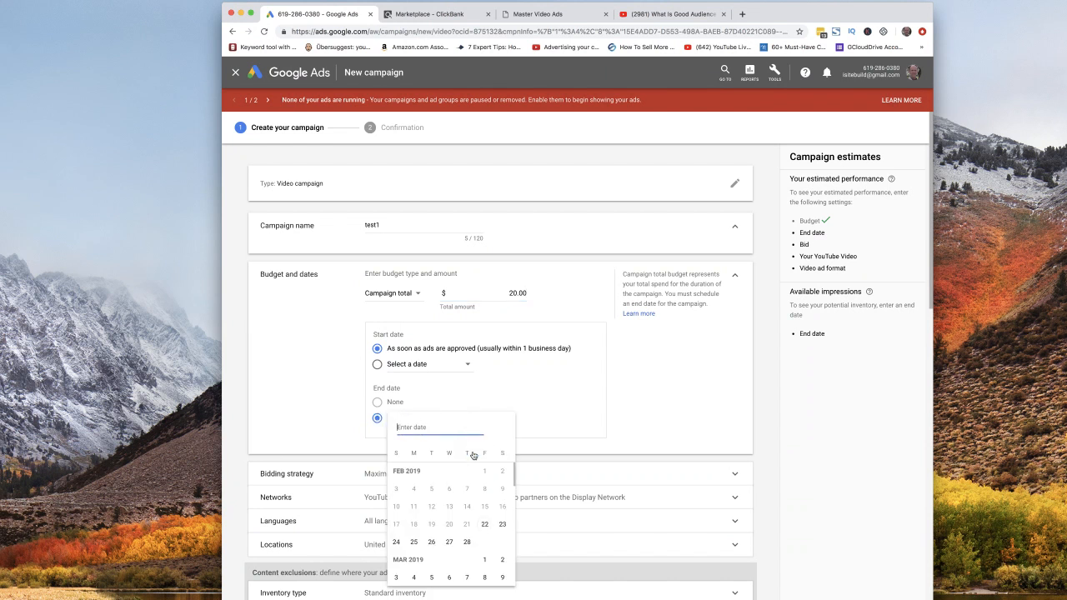
left_click(466, 542)
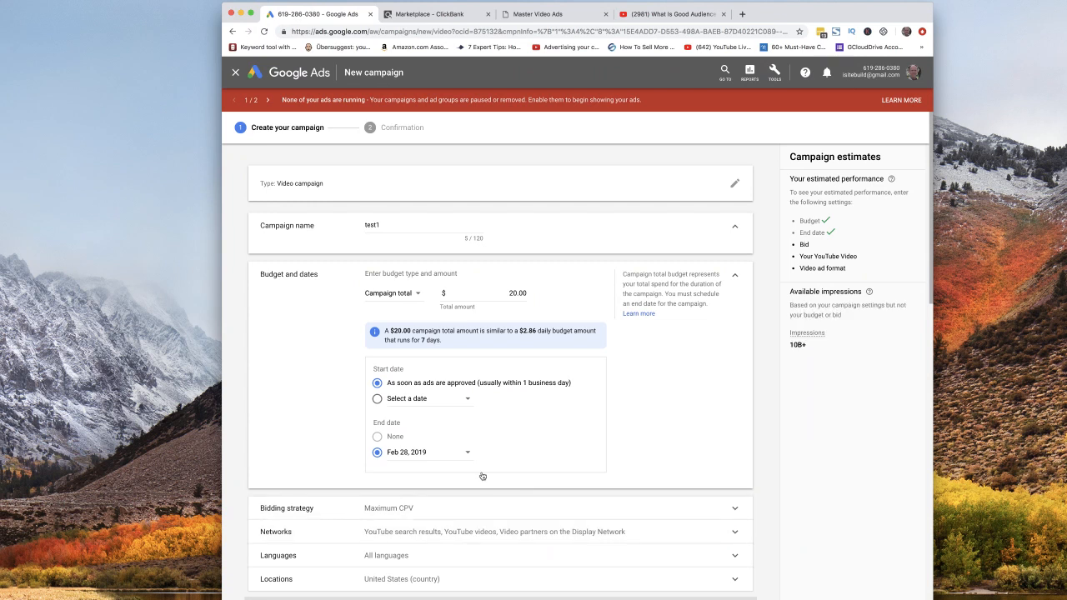
- Examine the available bid strategies and their help explanation in the campaign's bidding strategy settings
scroll(479, 463, "down", 3)
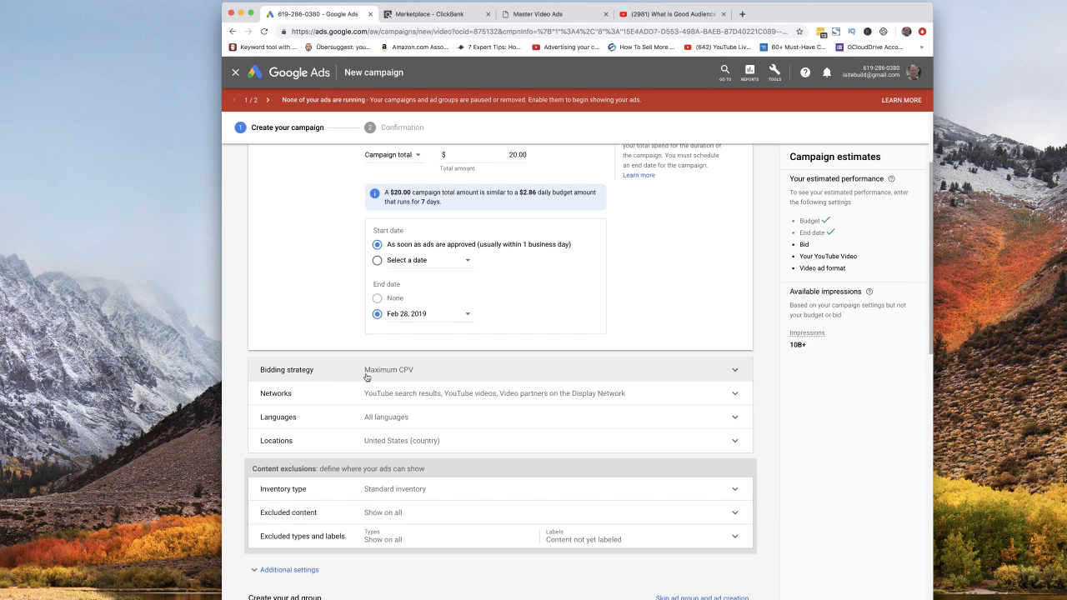
left_click(403, 373)
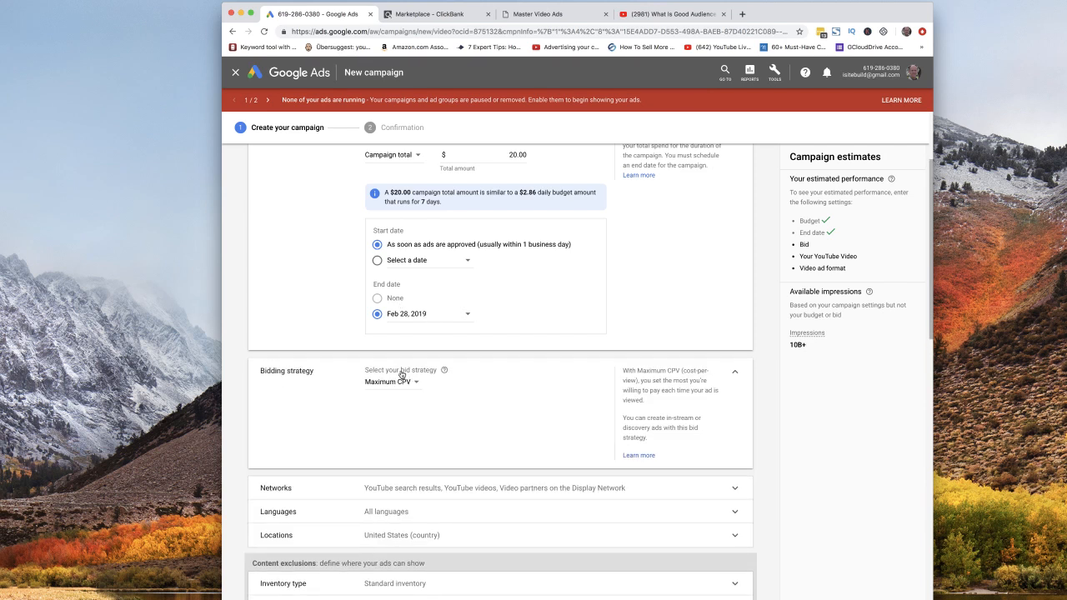
left_click(414, 385)
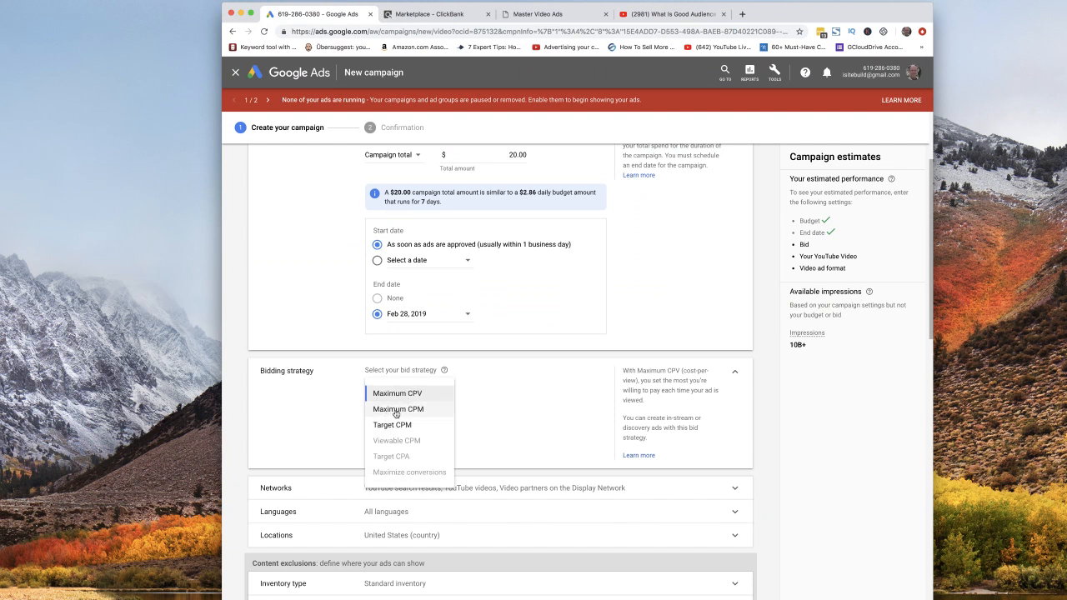
left_click(444, 371)
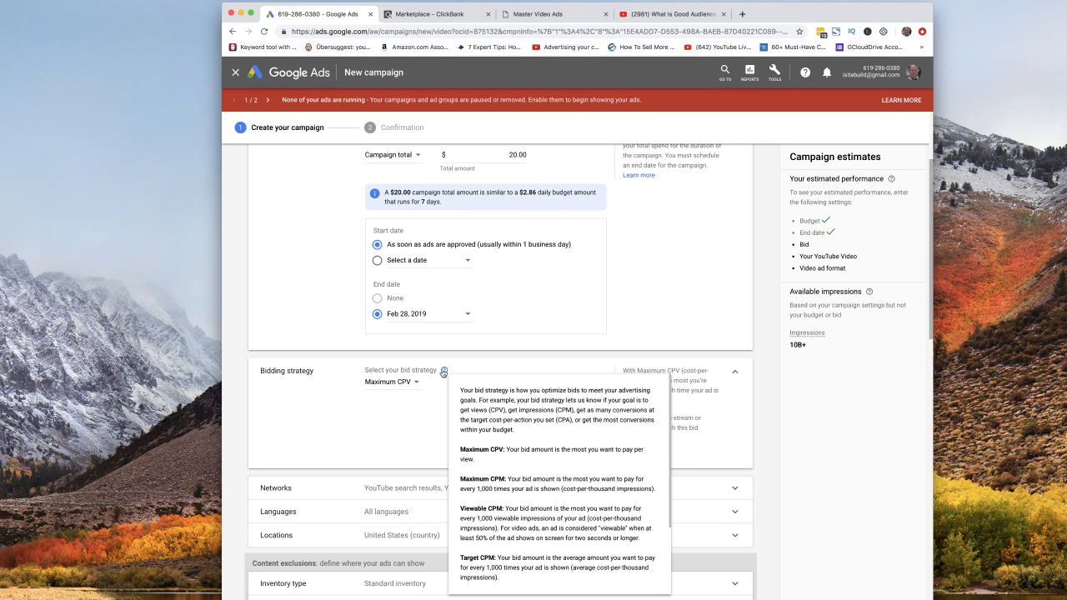
left_click(443, 371)
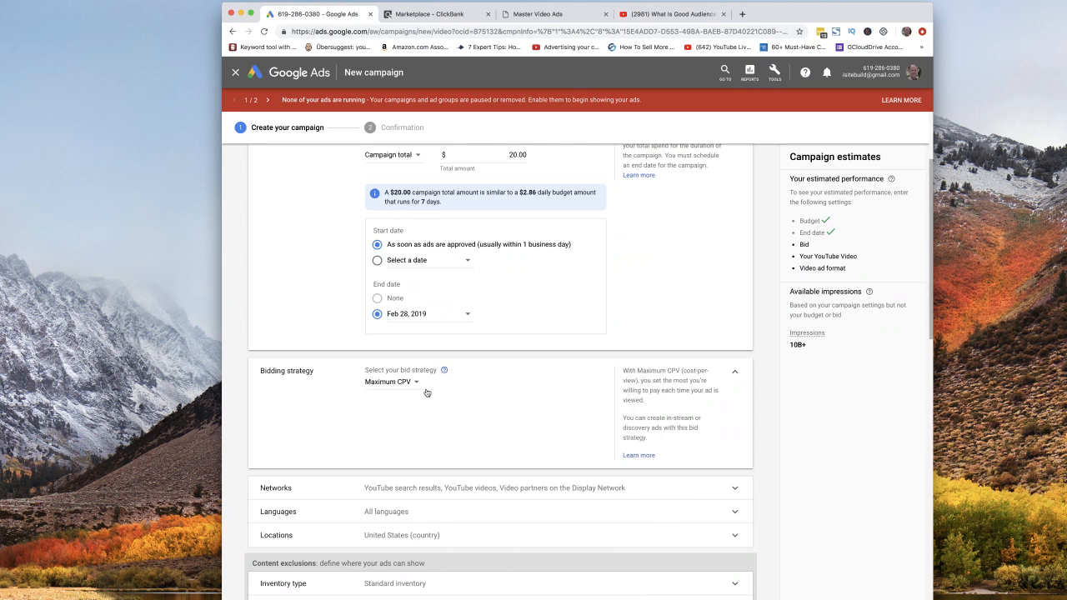
- Exclude video partners on the Display Network from the campaign's networks
scroll(412, 388, "down", 3)
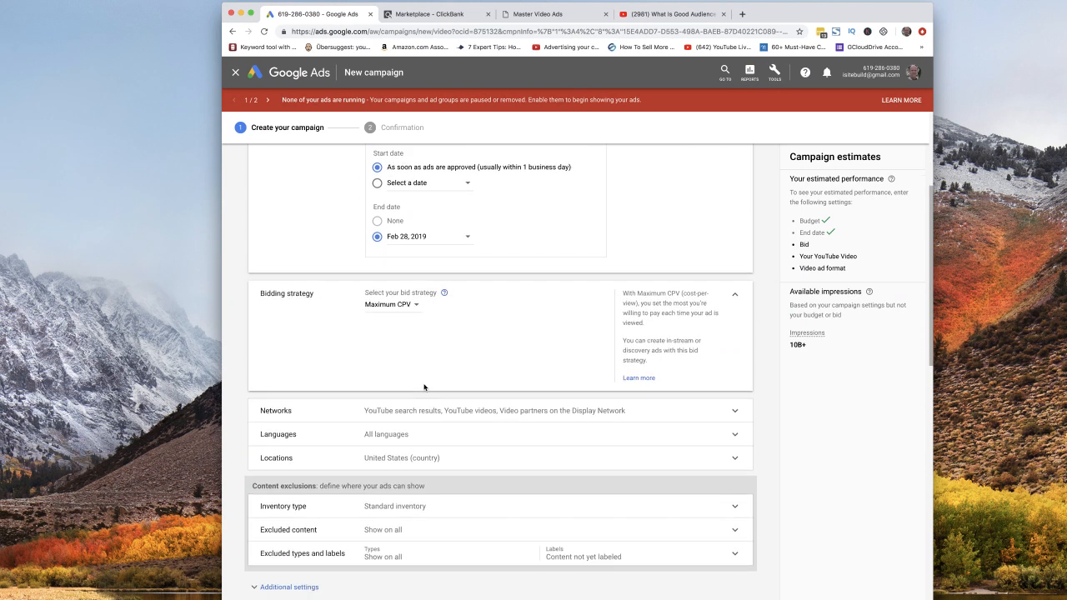
scroll(424, 388, "down", 5)
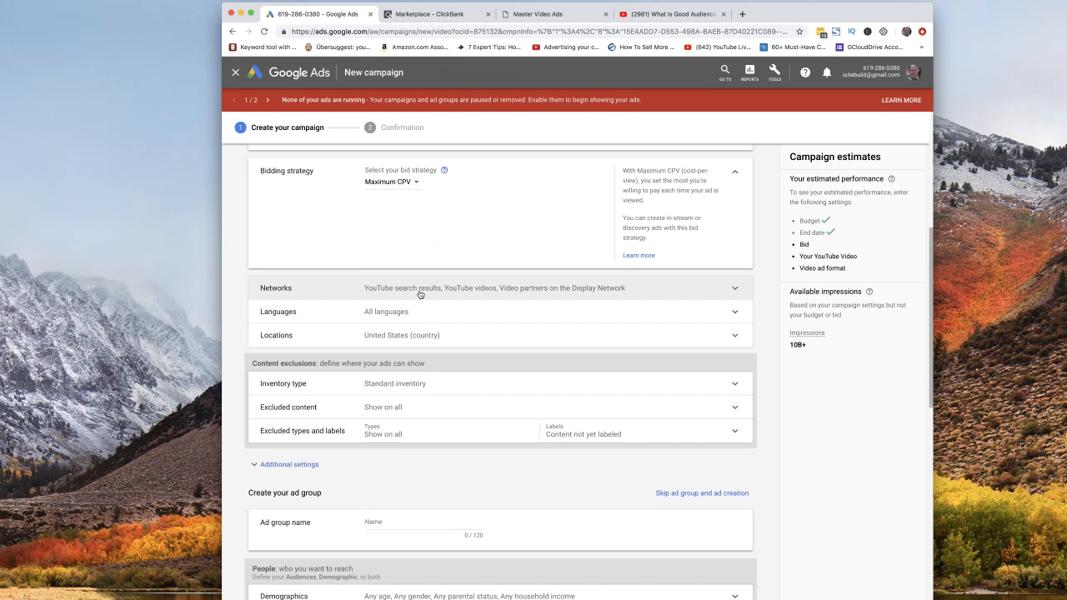
left_click(421, 292)
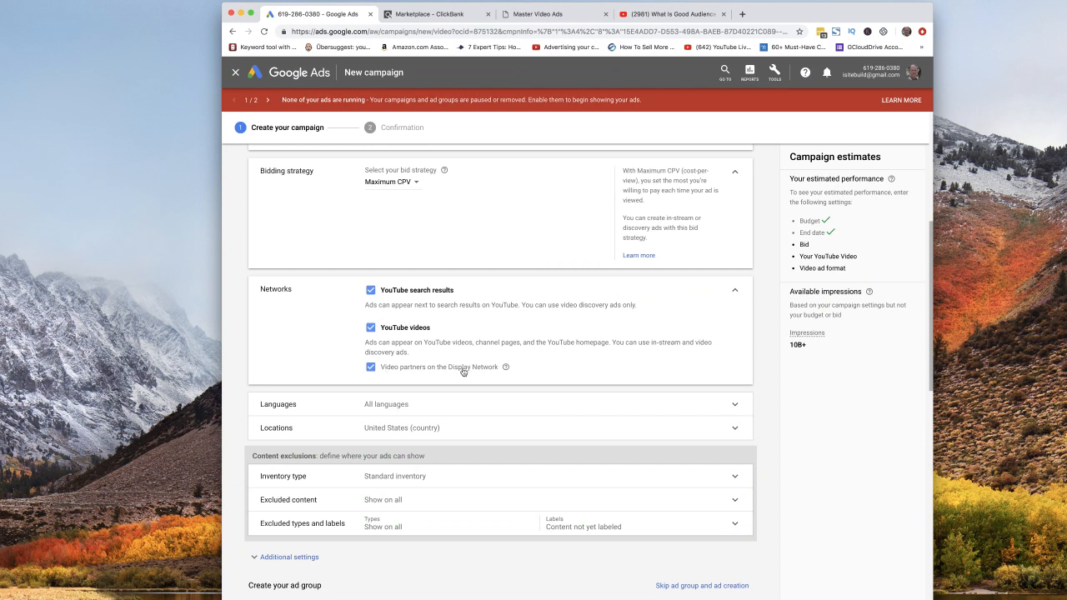
left_click(372, 368)
- Set the campaign's customer language to English
left_click(389, 406)
scroll(389, 410, "down", 3)
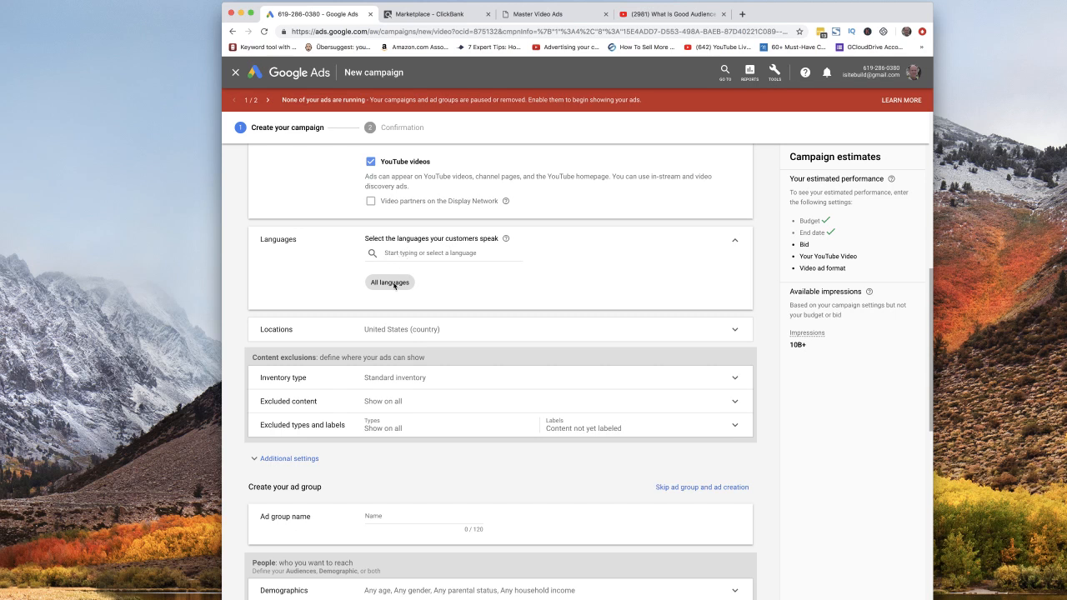
left_click(404, 254)
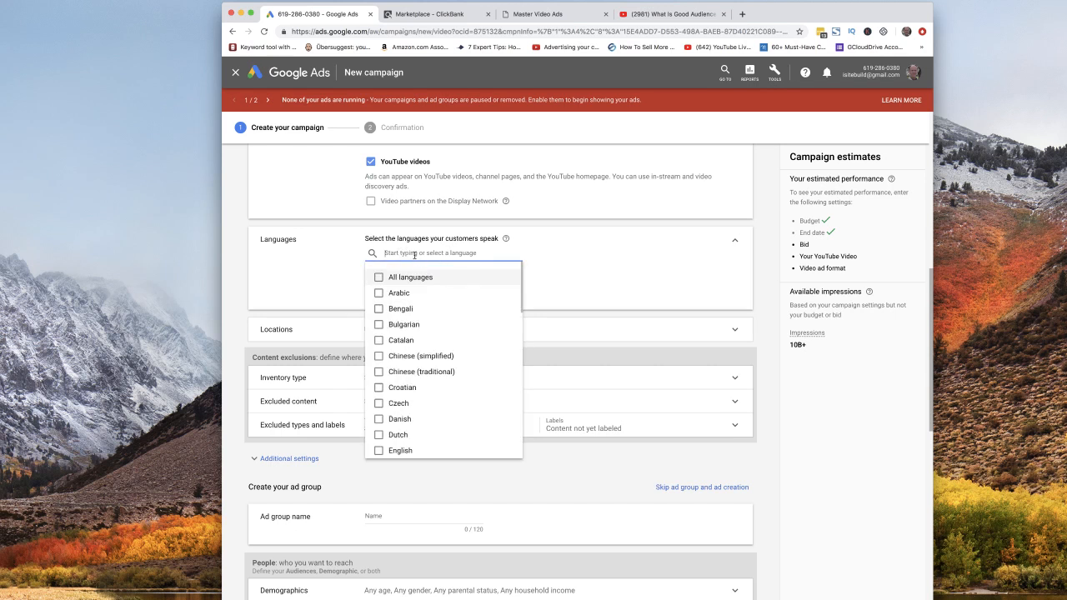
type("english")
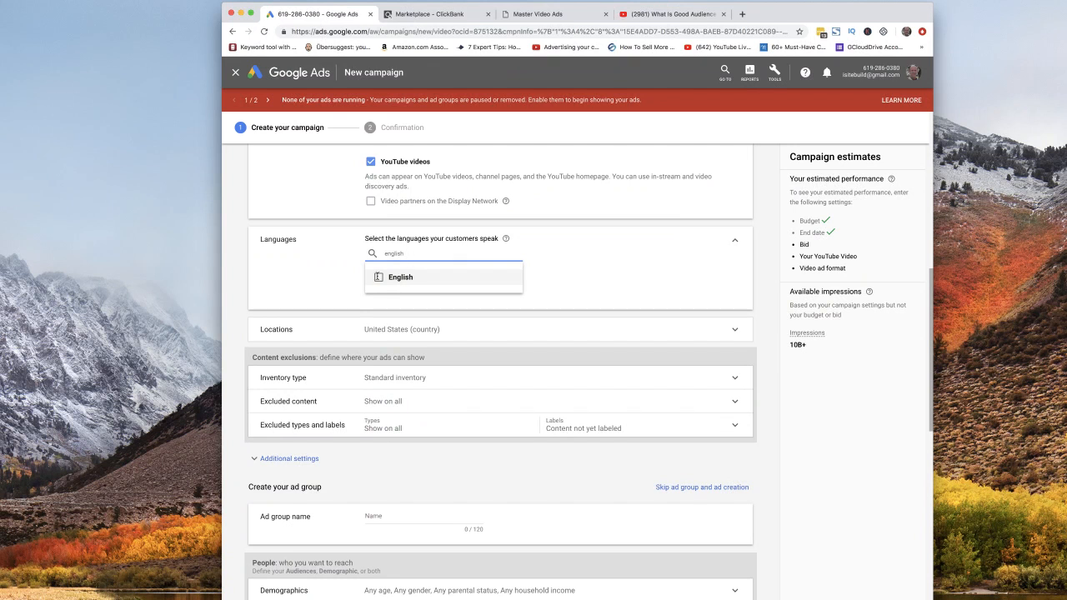
left_click(380, 278)
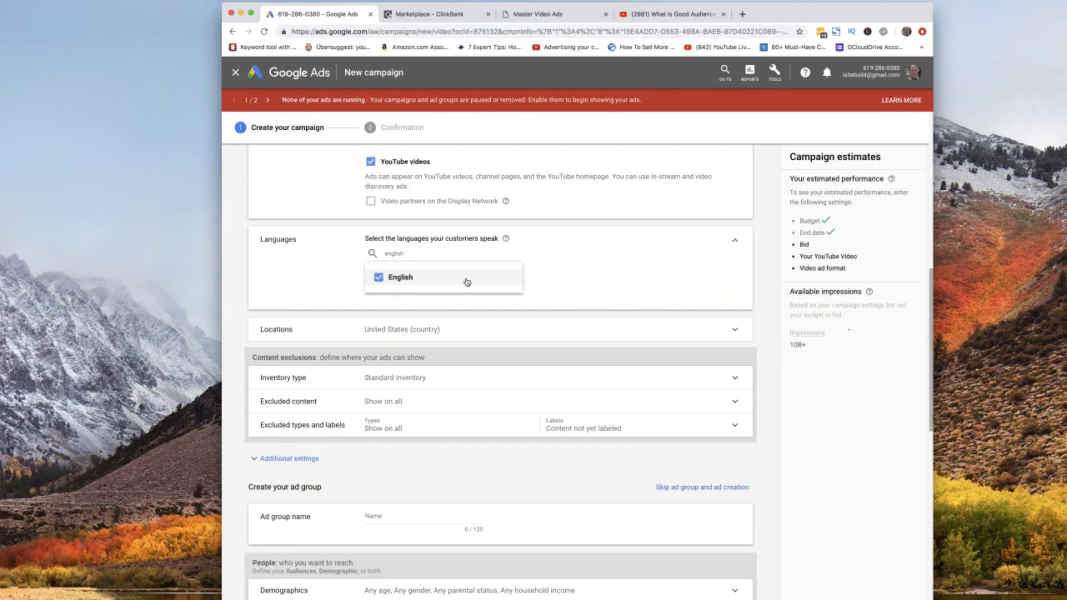
- Target the country Australia as the campaign's location
left_click(392, 331)
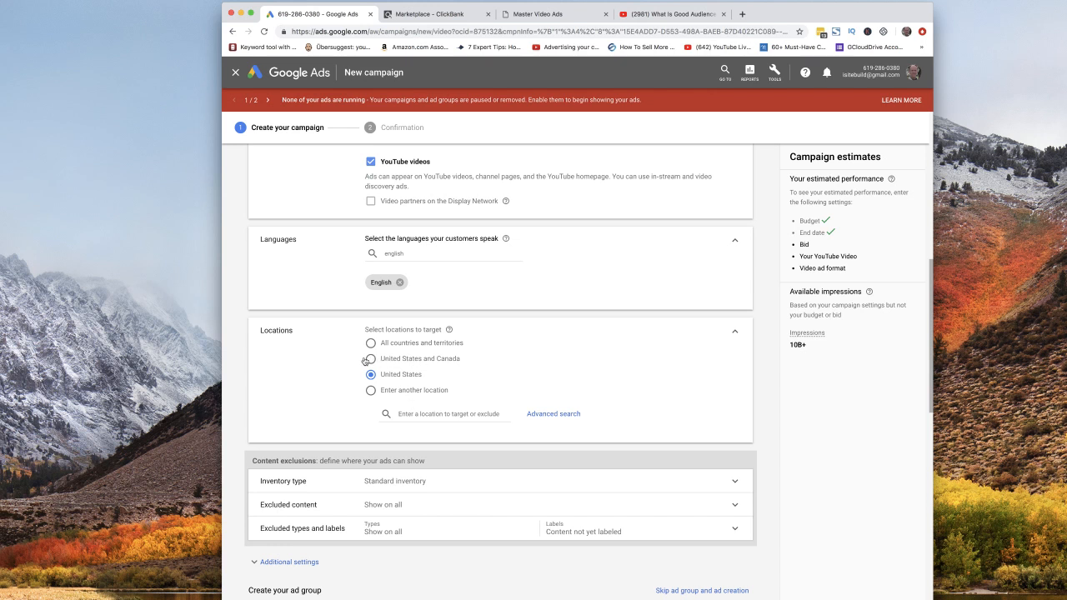
left_click(416, 413)
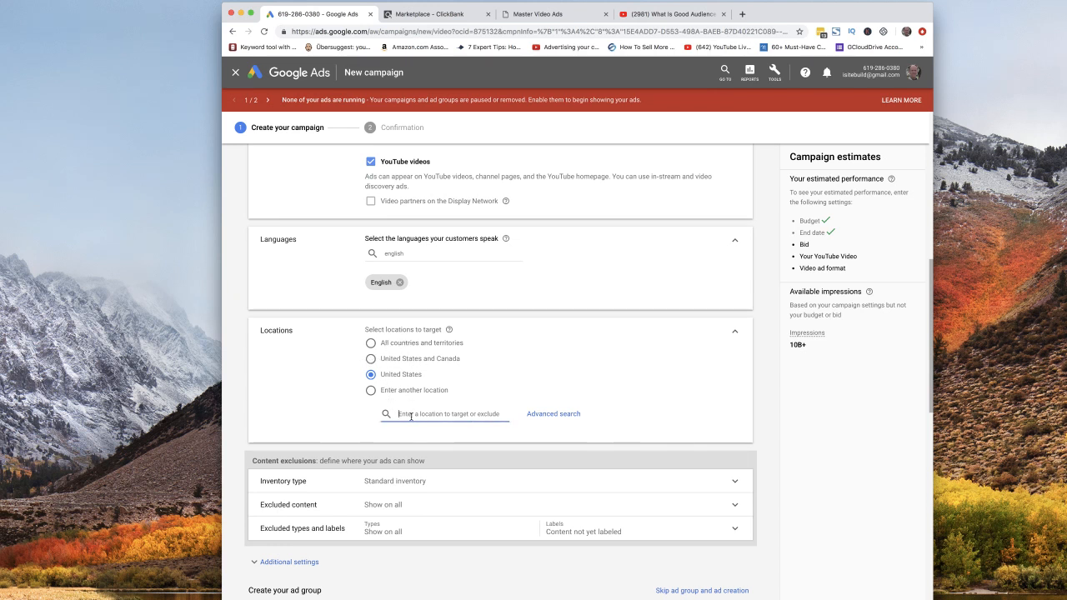
type("Au")
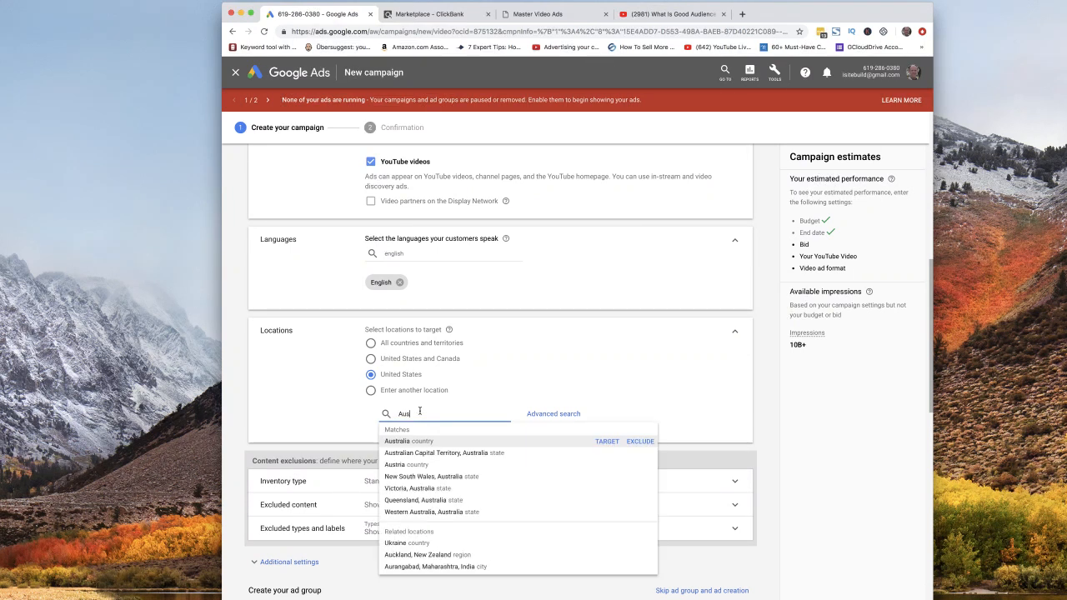
type("s")
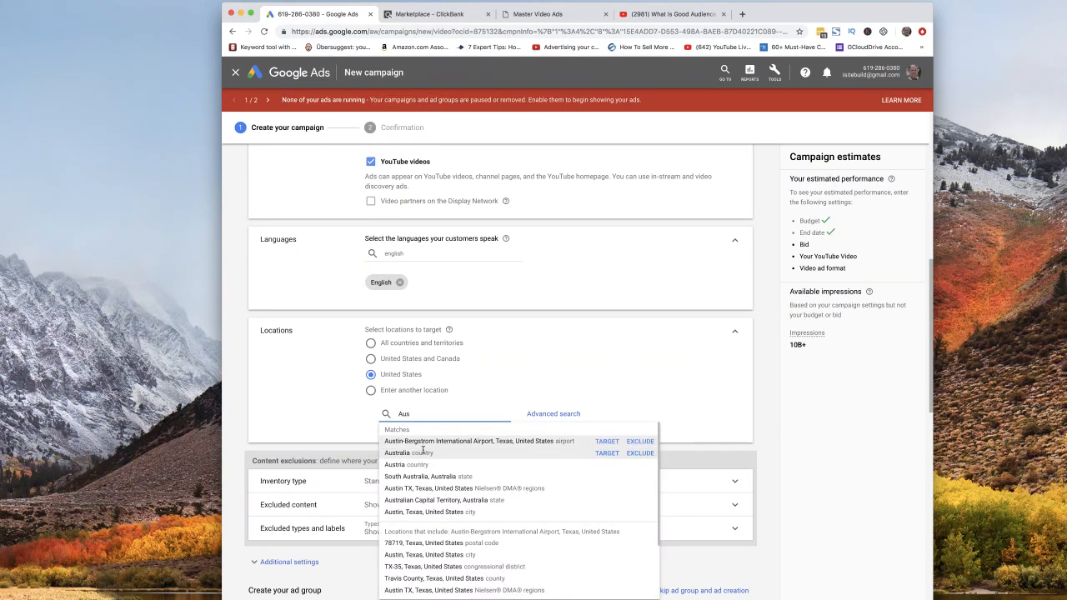
left_click(423, 454)
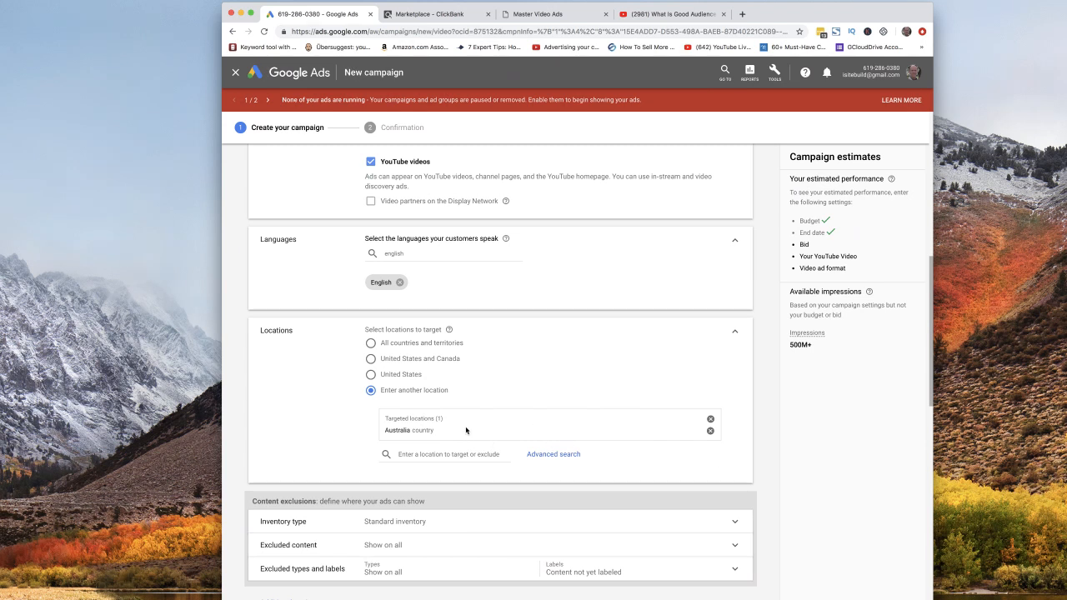
- Examine the radius and location targeting options in the advanced location search, and close it without saving
left_click(554, 457)
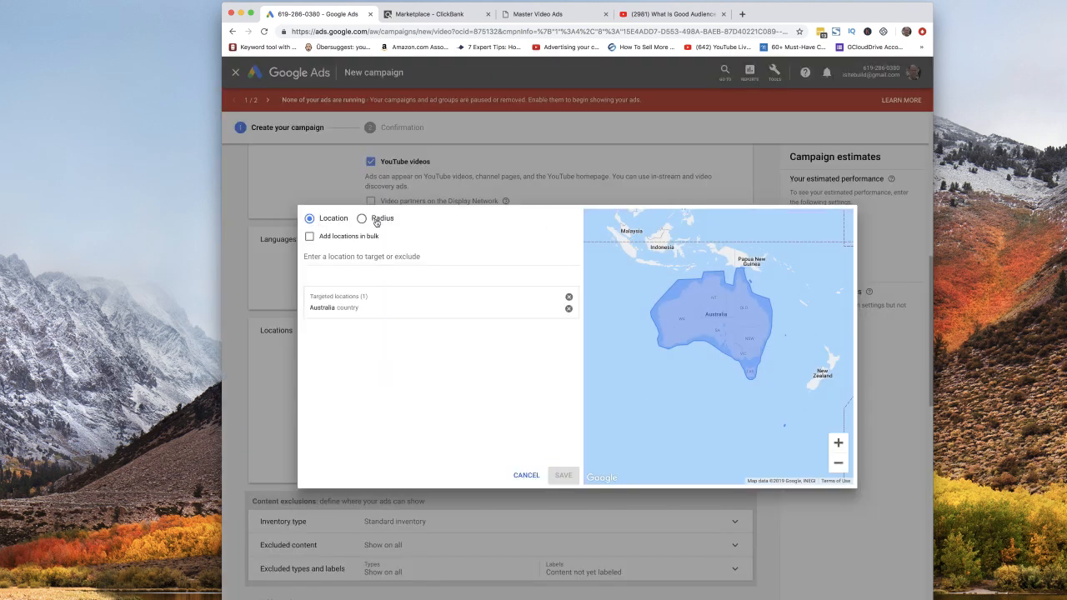
left_click(361, 219)
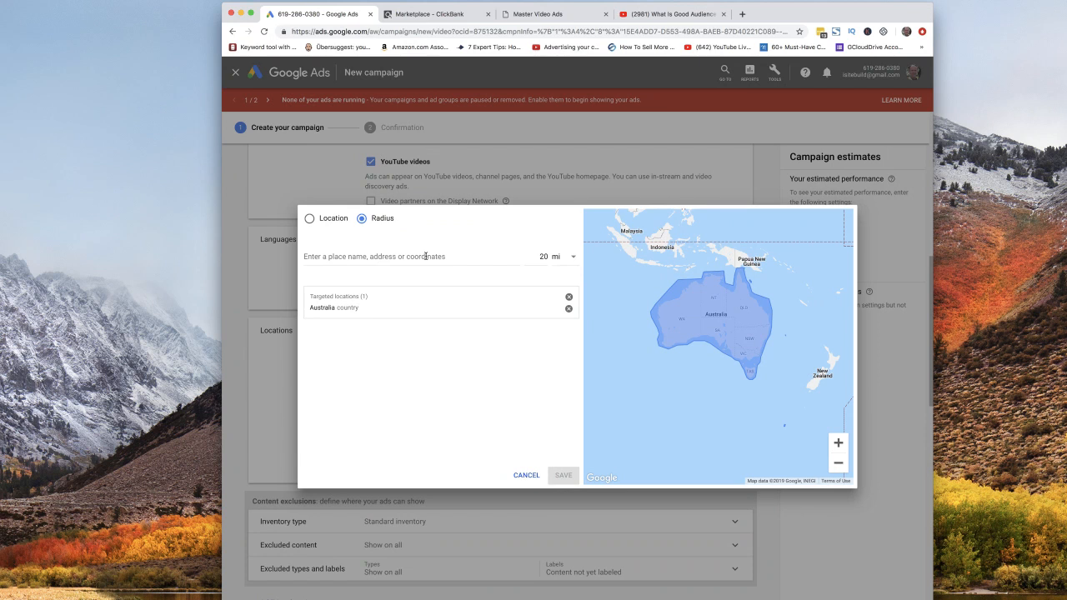
scroll(673, 302, "down", 2)
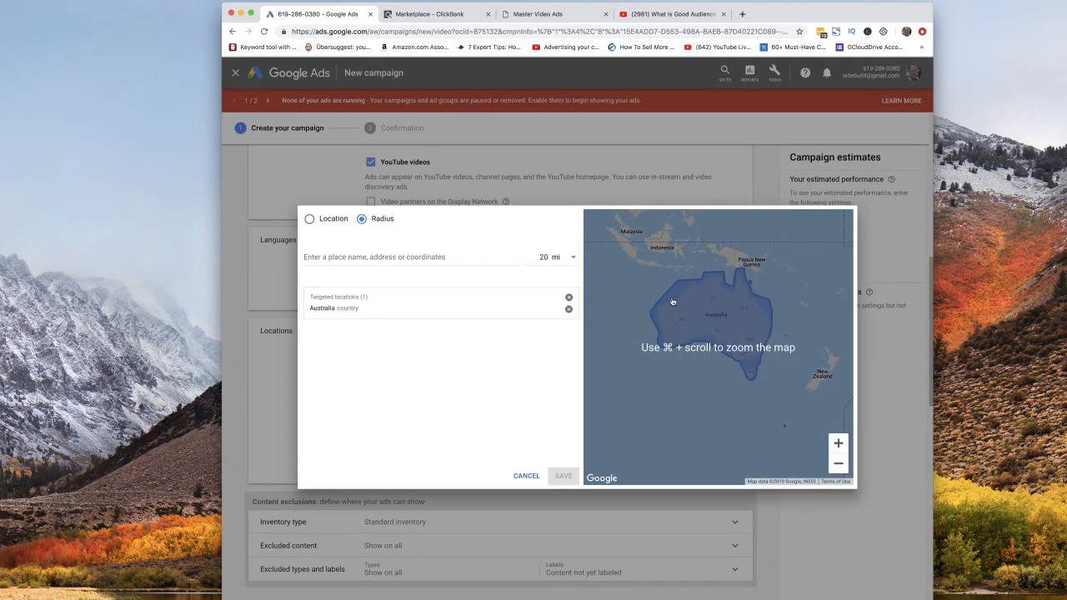
scroll(673, 301, "down", 1)
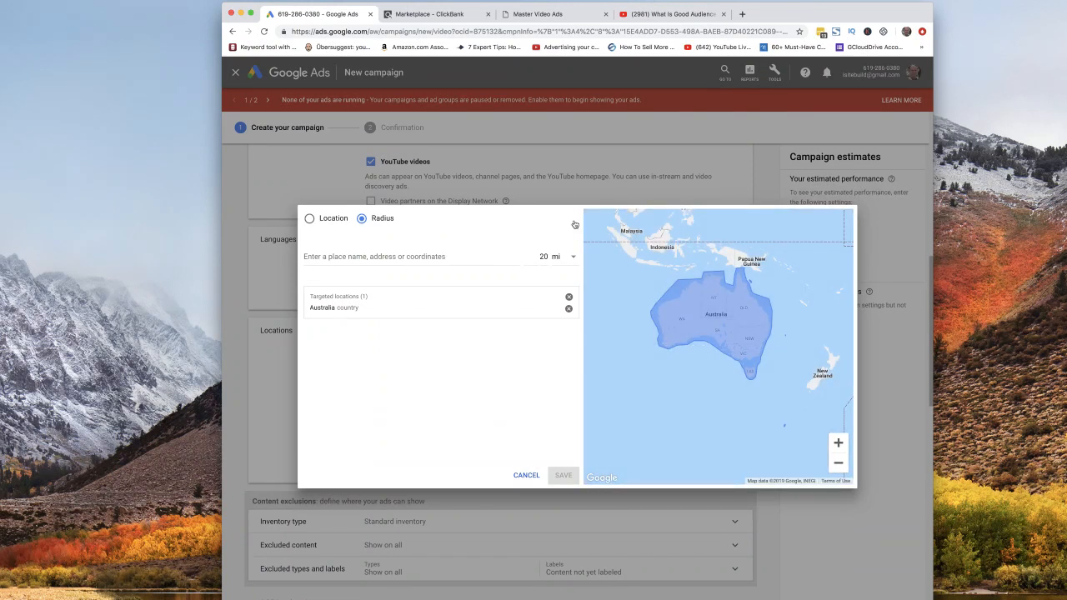
scroll(311, 220, "down", 2)
left_click(310, 220)
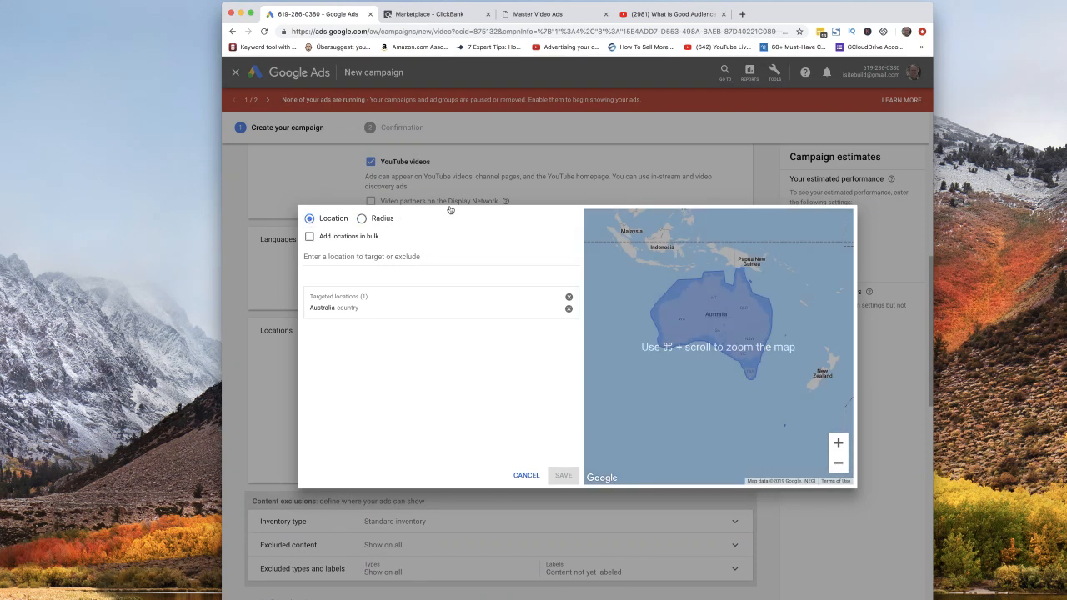
left_click(526, 475)
- Switch the location targeting back to United States and remove Australia from the targeted locations
scroll(484, 467, "down", 2)
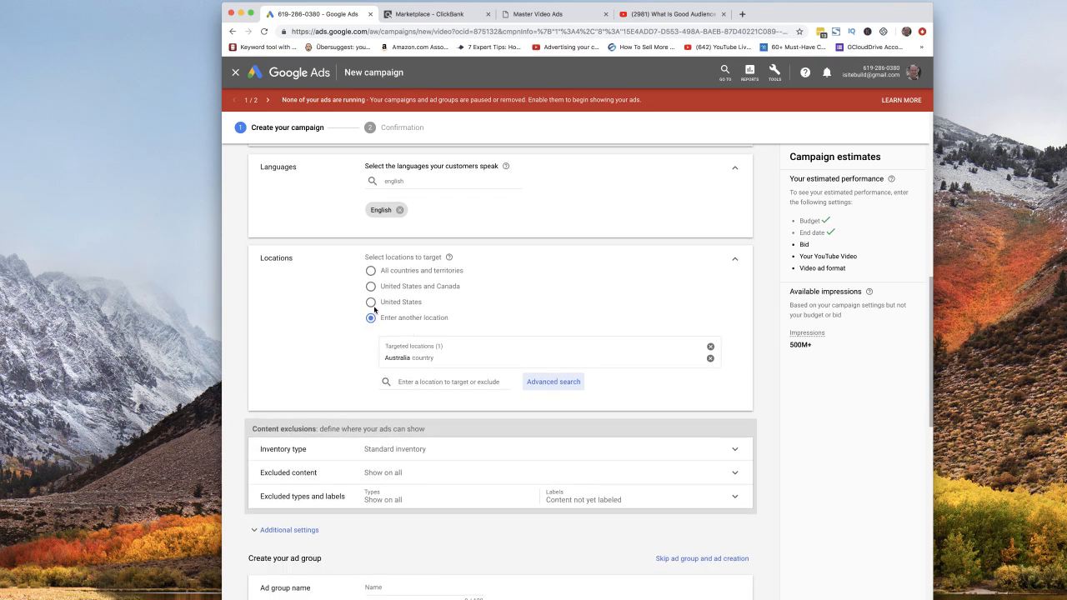
left_click(371, 303)
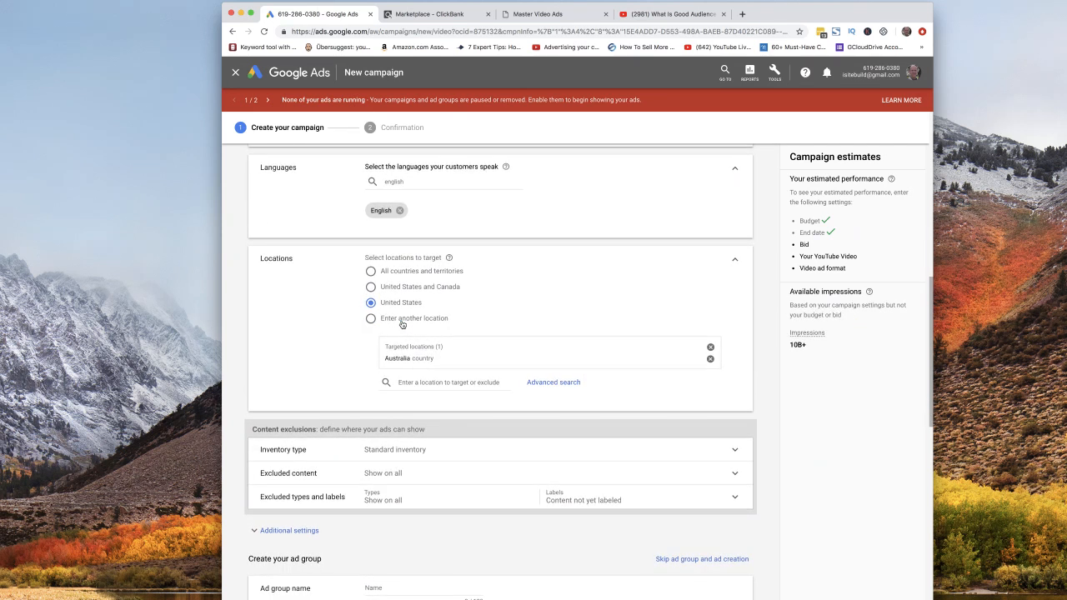
left_click(710, 359)
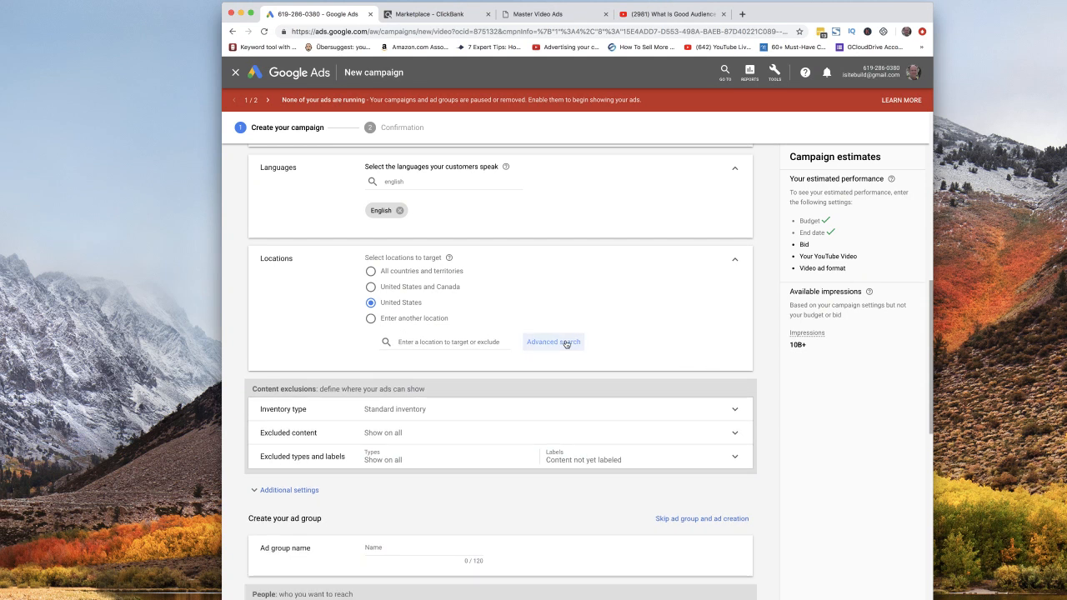
- Review the Expanded, Standard and Limited inventory types and the other content exclusion settings
scroll(567, 341, "down", 1)
scroll(567, 344, "down", 1)
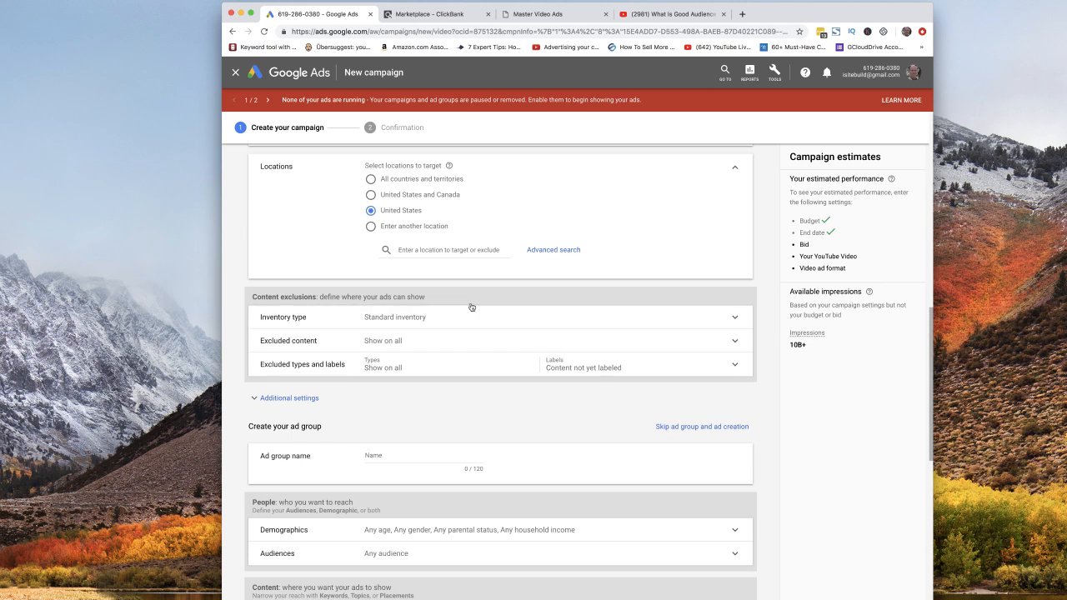
left_click(417, 248)
left_click(383, 319)
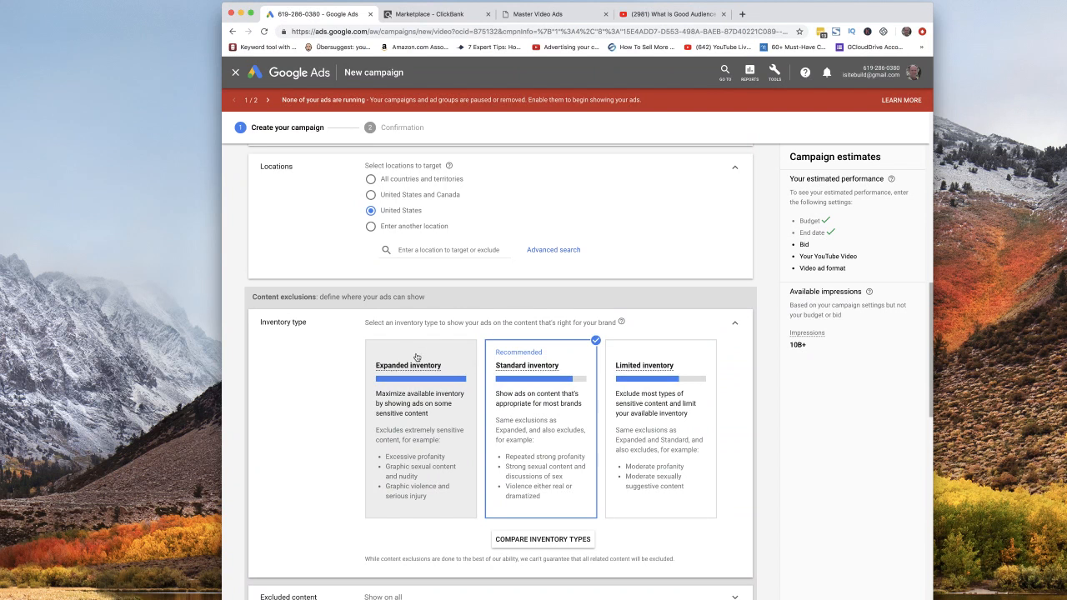
mouse_move(442, 371)
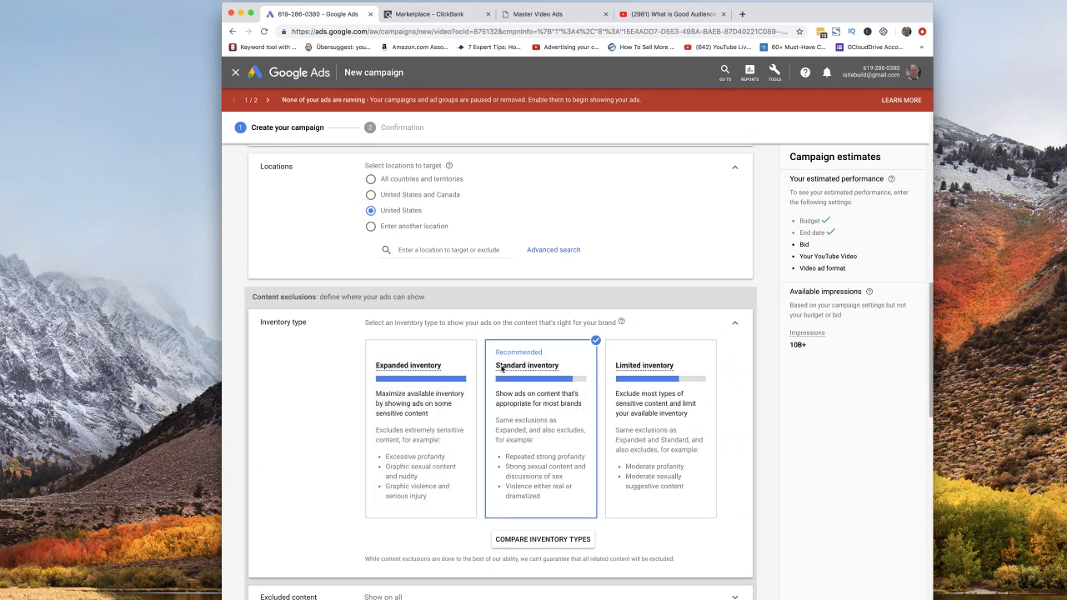
mouse_move(528, 367)
scroll(539, 505, "down", 3)
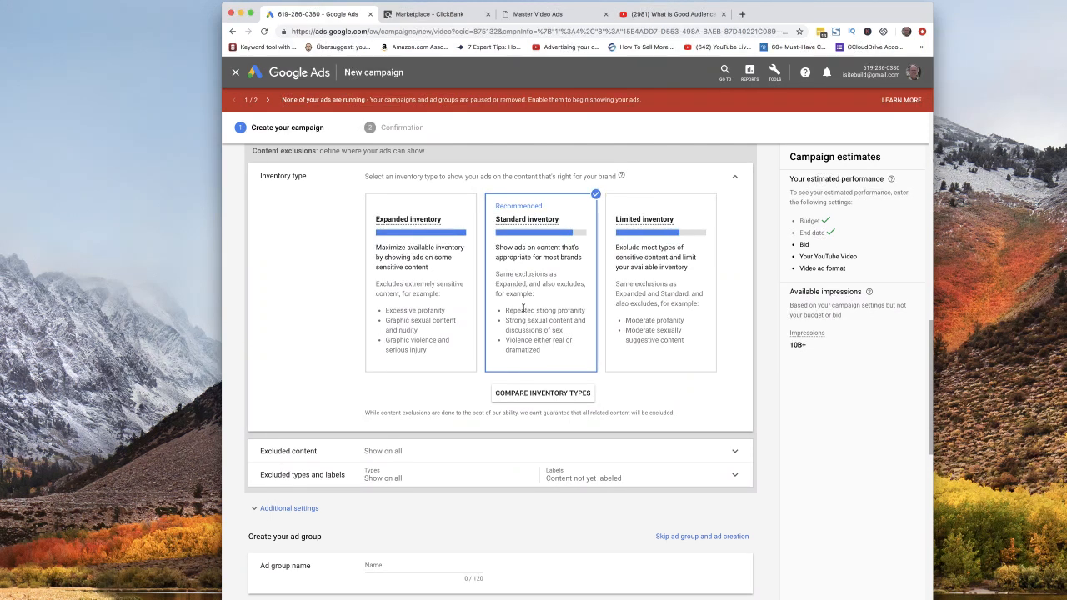
scroll(526, 339, "down", 4)
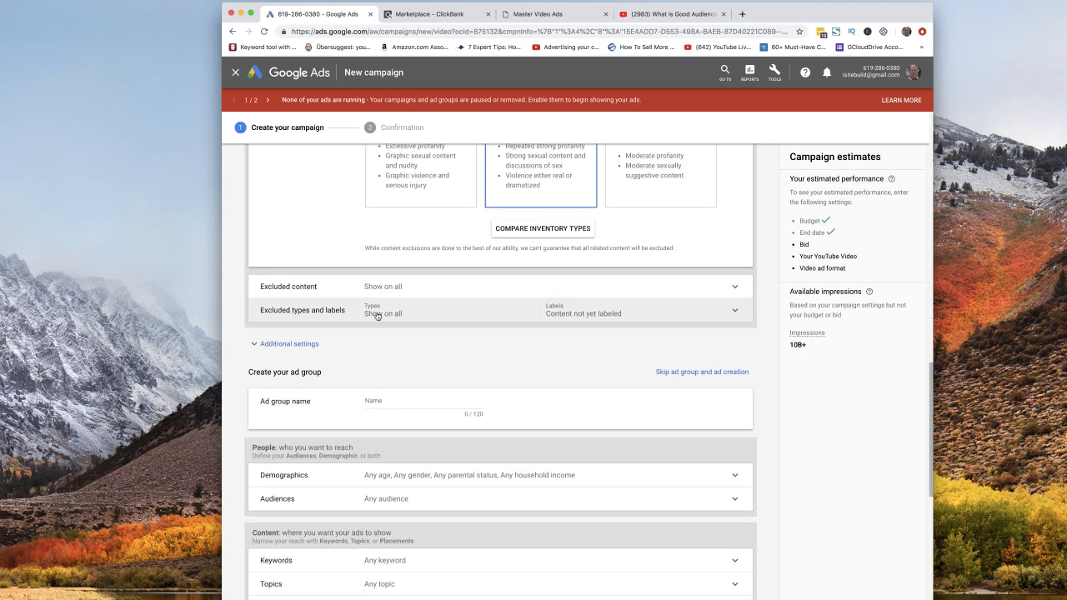
- Name the ad group test1
scroll(375, 318, "down", 3)
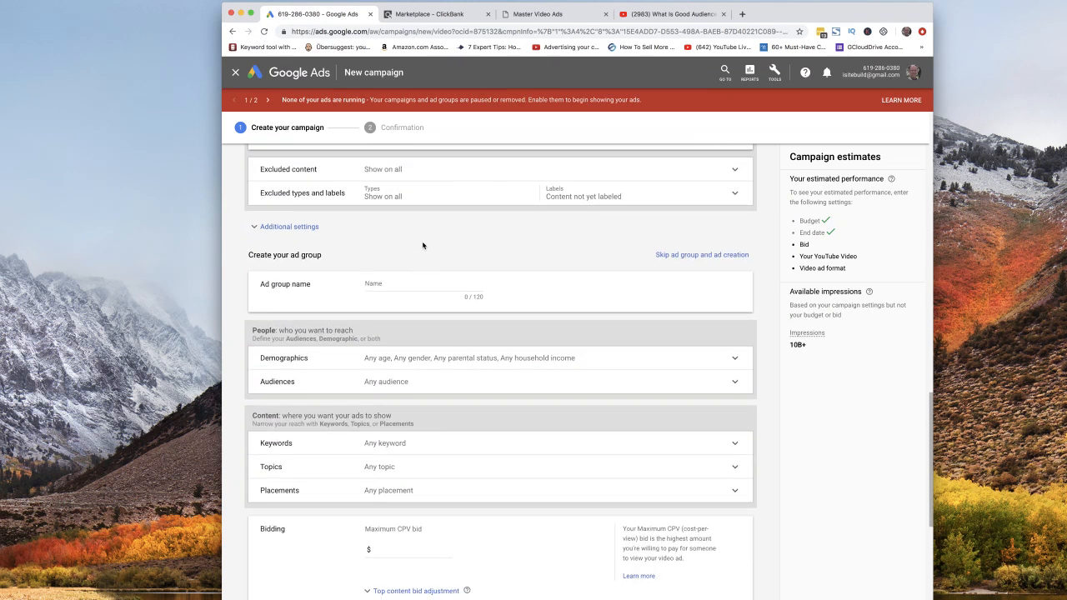
left_click(389, 285)
type("test1")
- Exclude the Lower 50% household income bracket from the ad group's demographic targeting
left_click(384, 366)
scroll(342, 317, "down", 5)
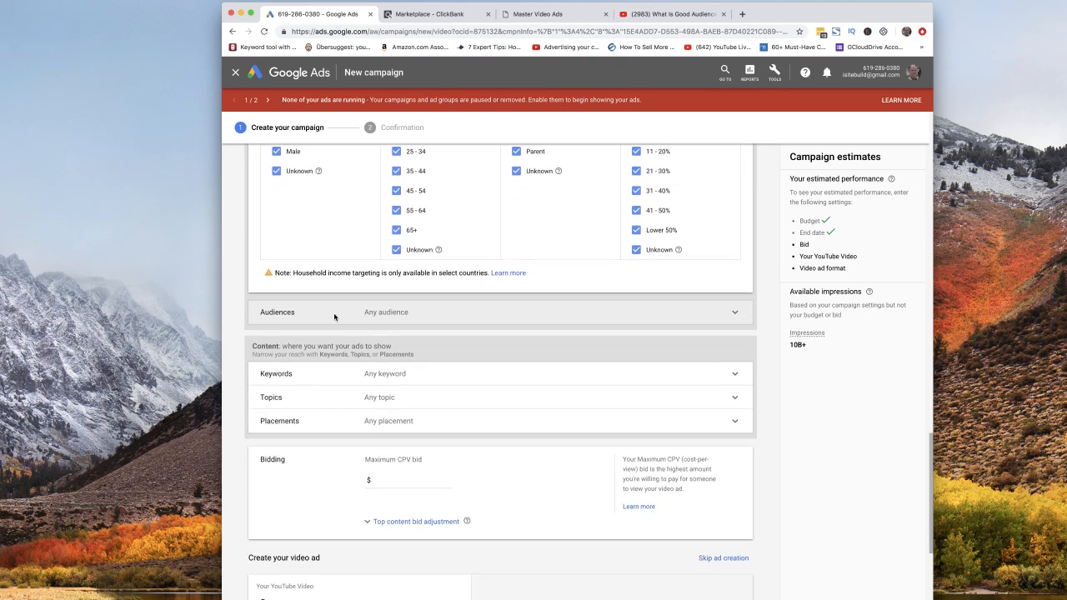
scroll(345, 315, "up", 2)
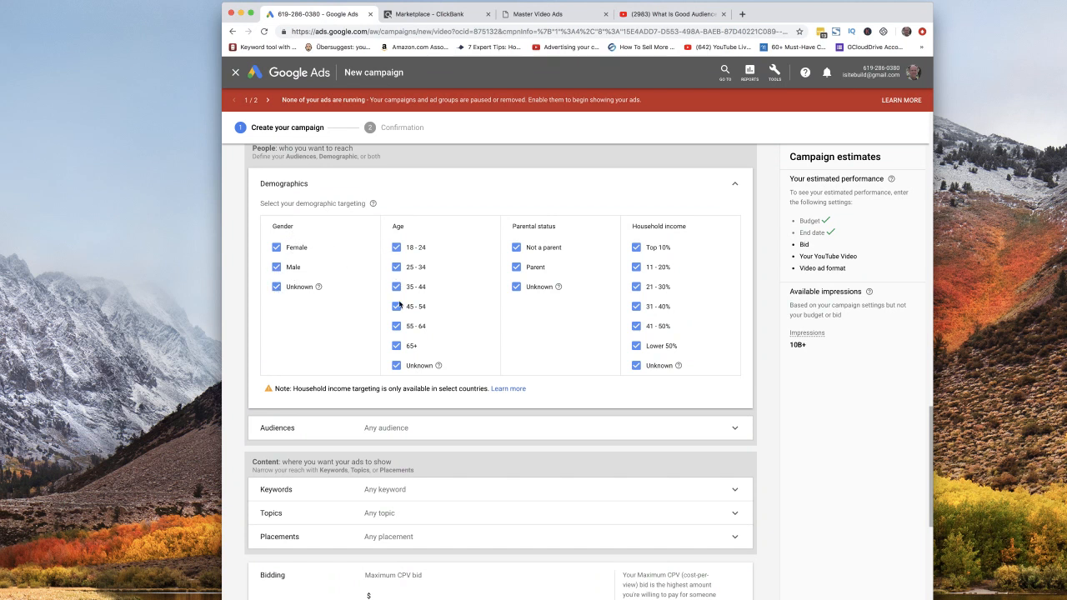
left_click(637, 346)
scroll(584, 372, "down", 4)
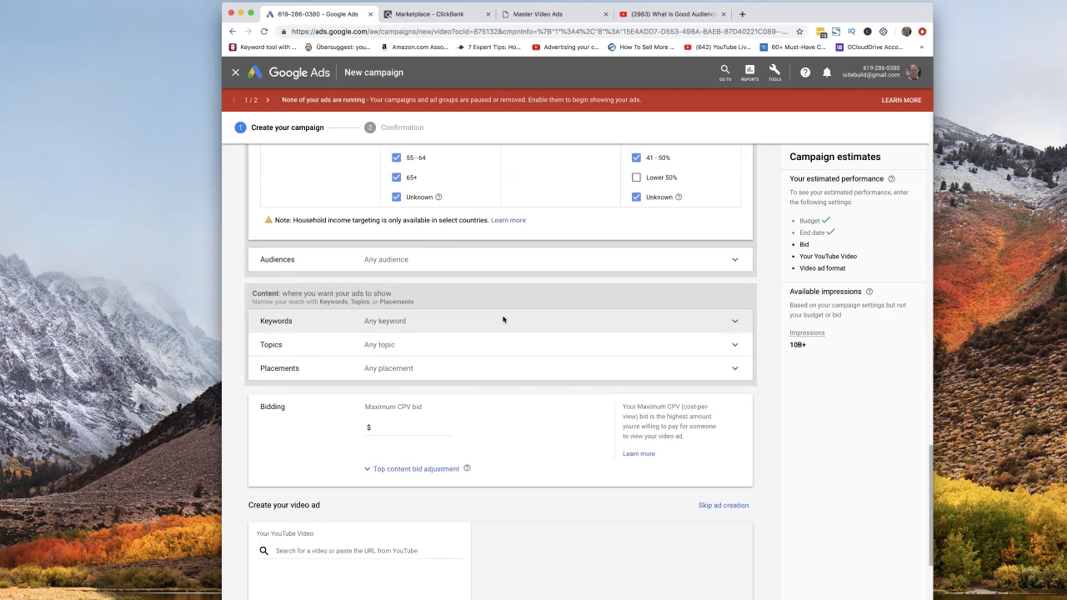
- Examine the audience targeting categories, including the detailed demographics and the affinity audiences for interests and habits
left_click(285, 263)
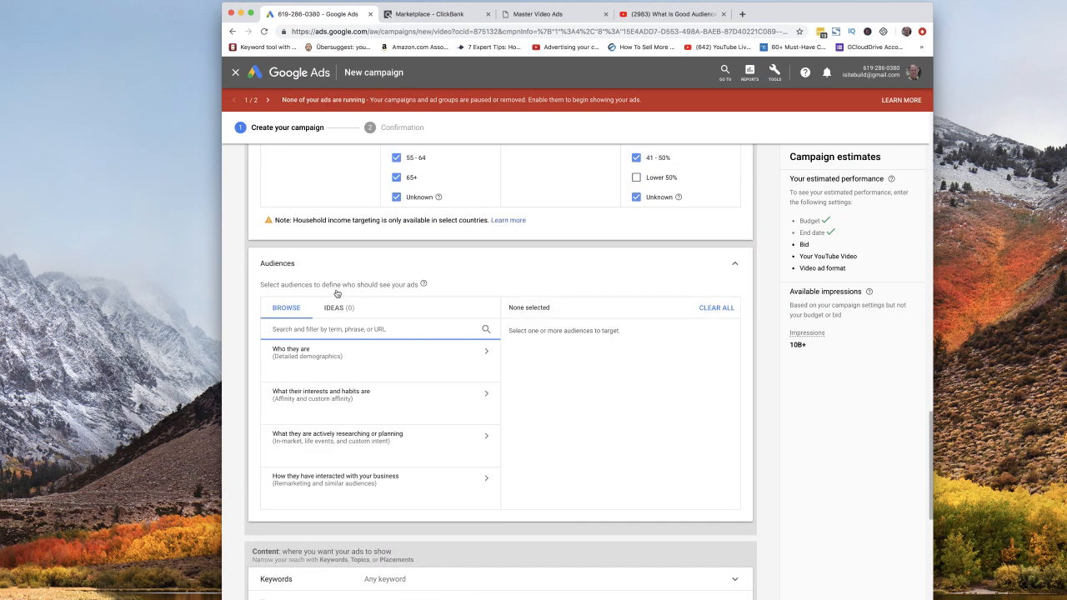
mouse_move(424, 286)
left_click(486, 353)
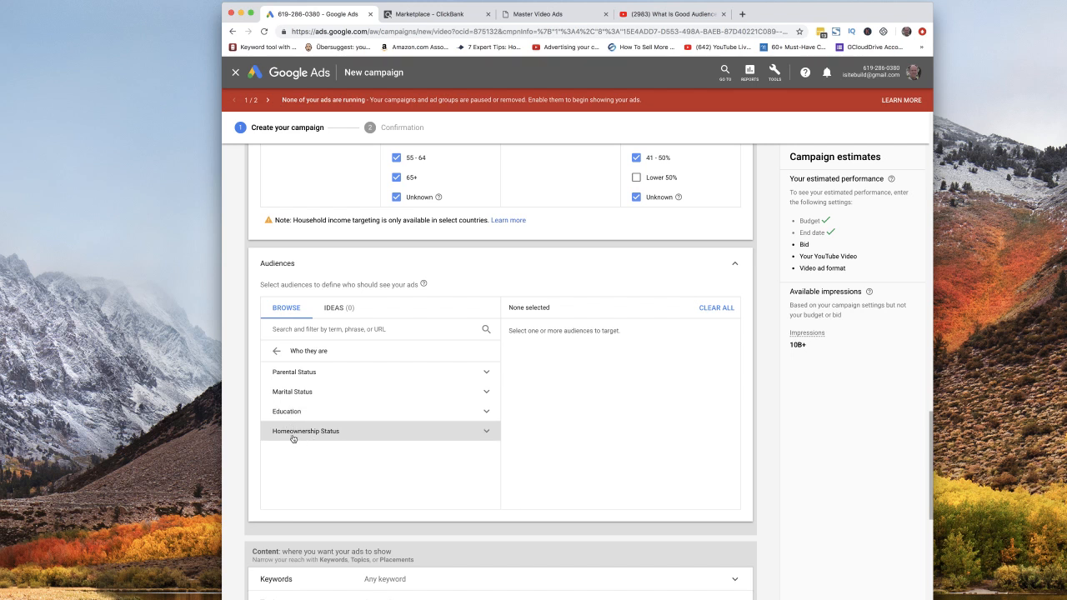
left_click(276, 352)
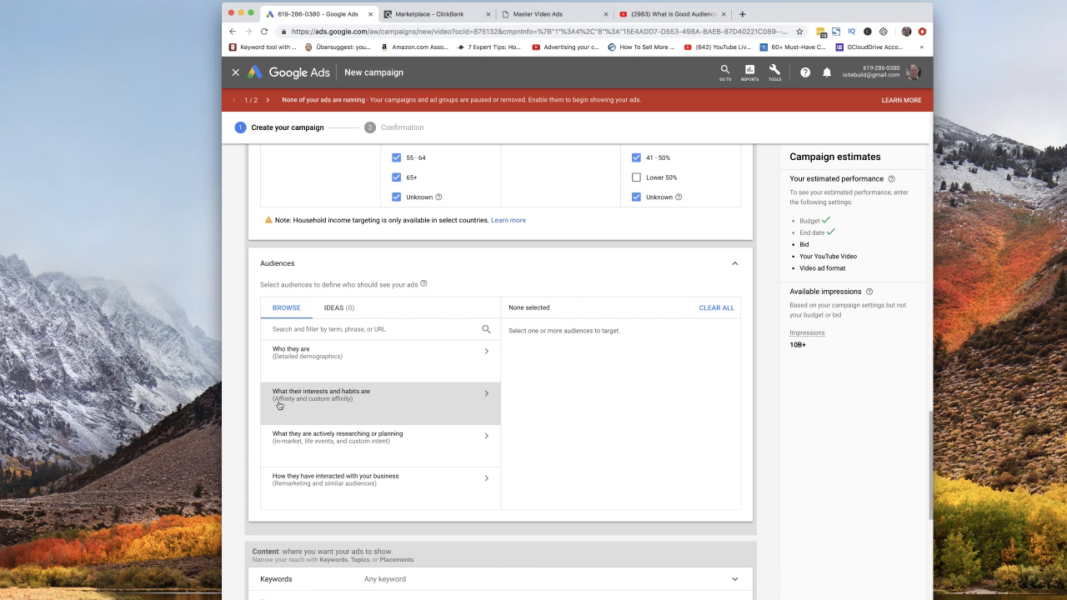
left_click(347, 396)
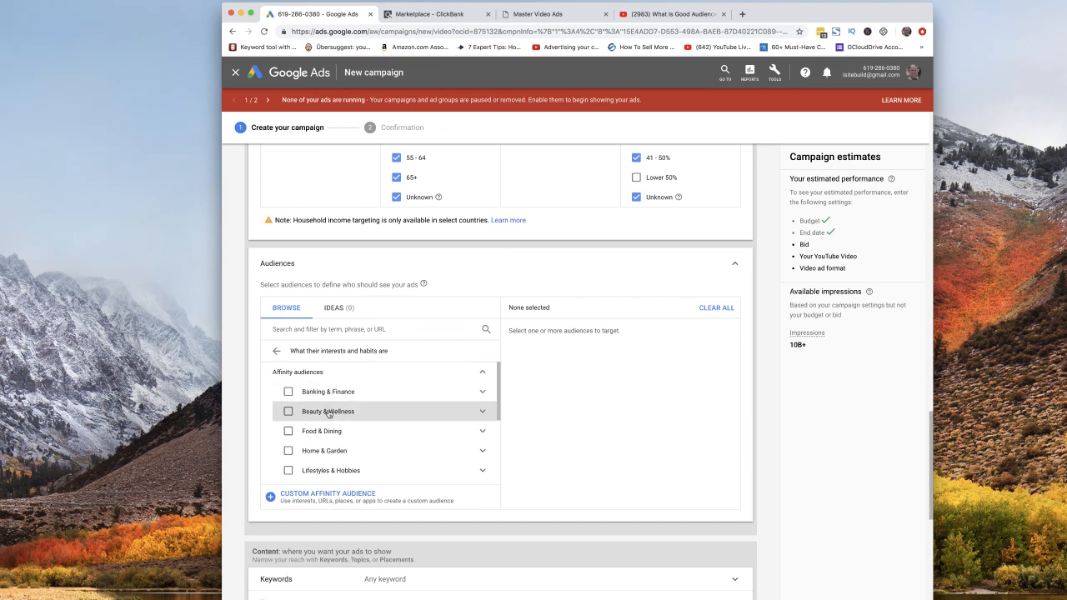
scroll(330, 408, "down", 3)
scroll(331, 405, "down", 5)
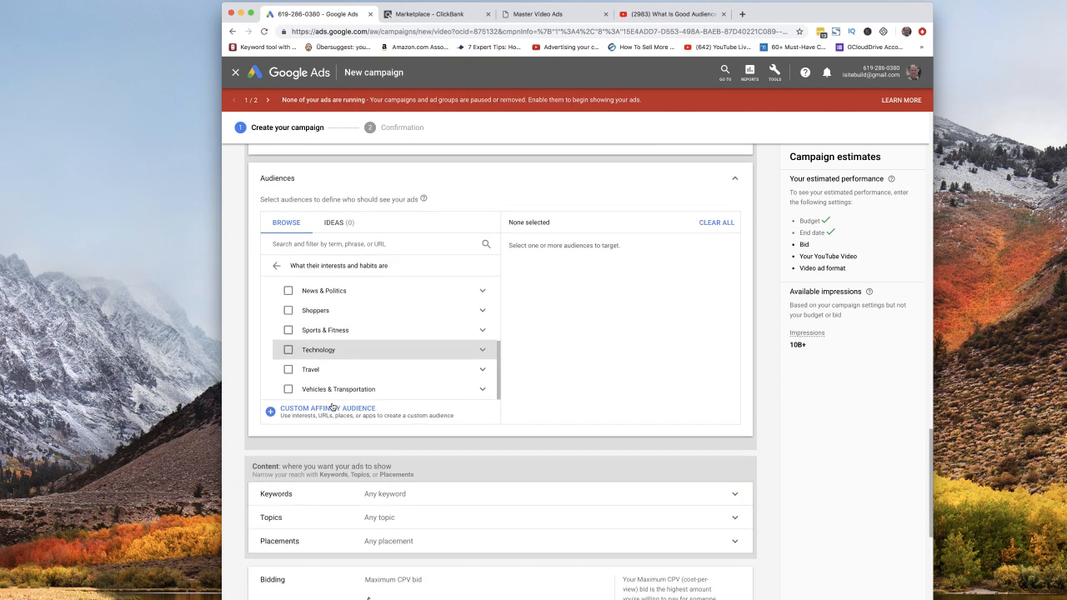
scroll(333, 350, "up", 3)
left_click(276, 274)
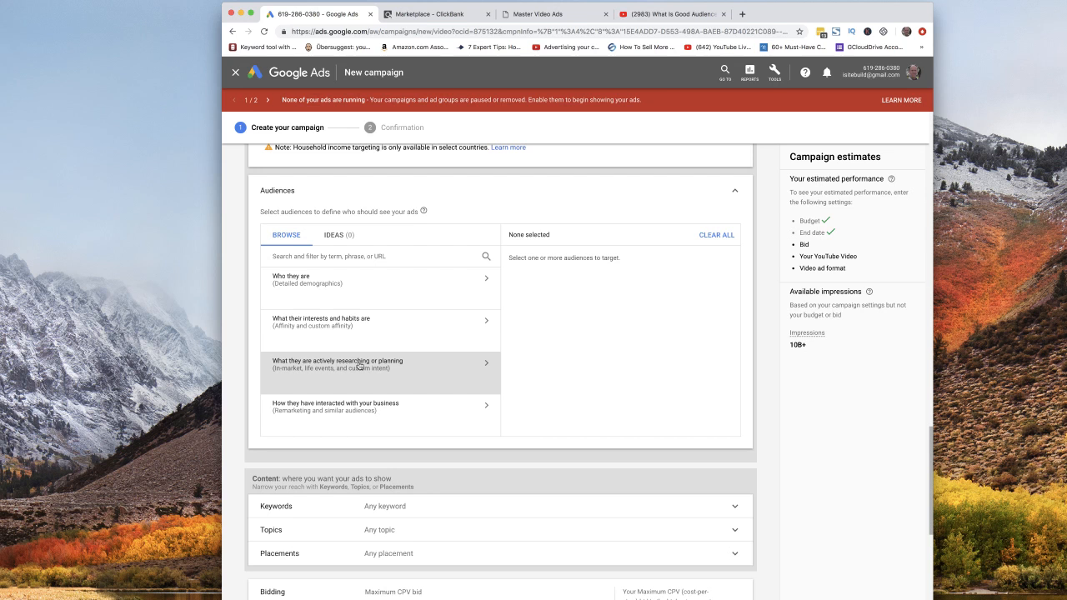
- Examine the in-market audience categories under what people are actively researching or planning
left_click(474, 365)
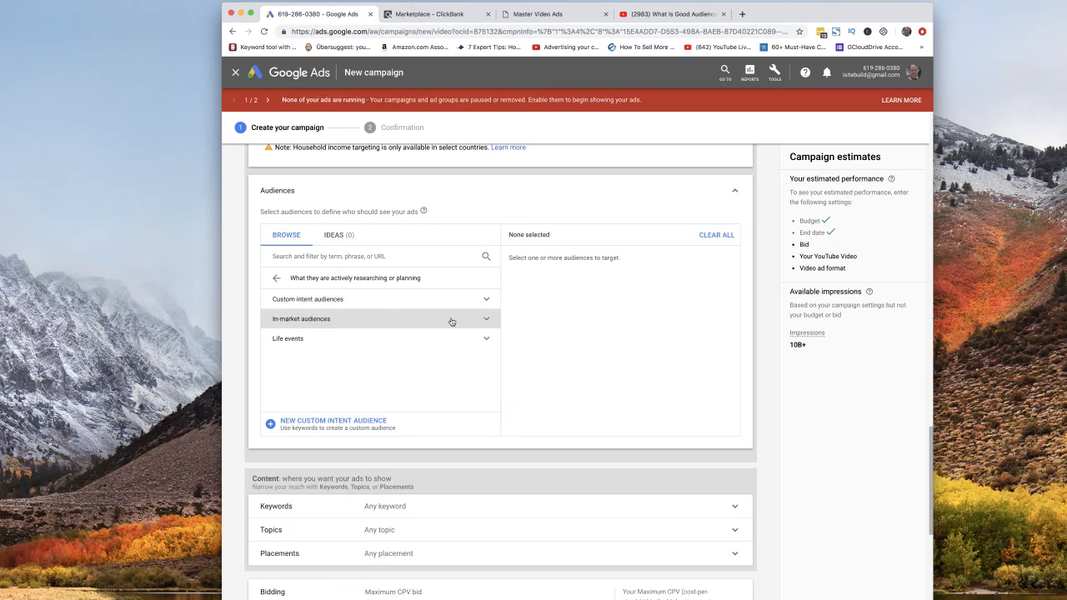
left_click(487, 320)
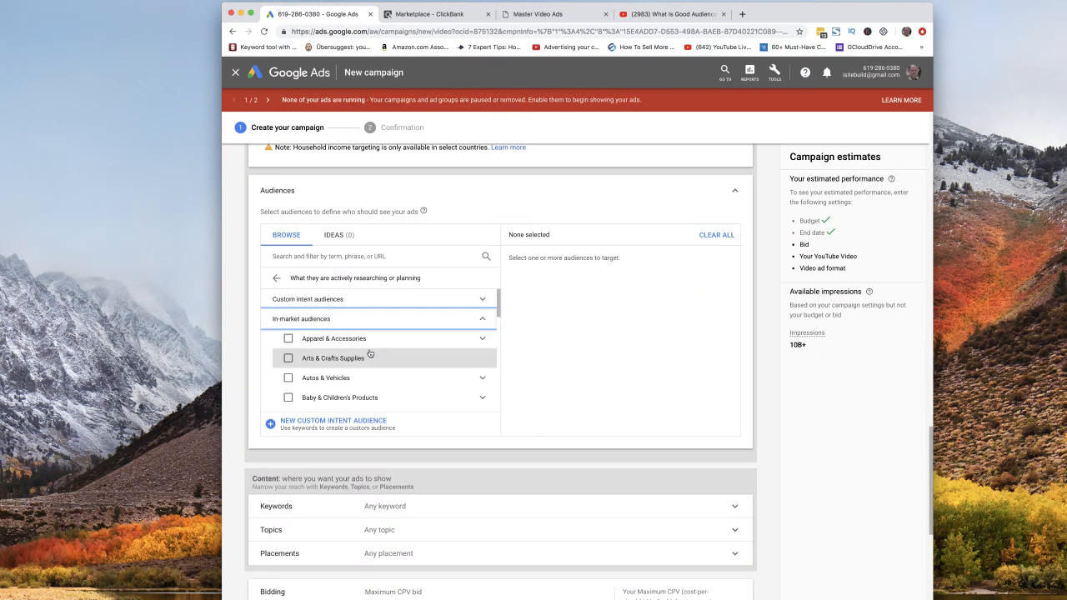
scroll(370, 354, "down", 3)
scroll(369, 356, "down", 1)
scroll(370, 356, "down", 6)
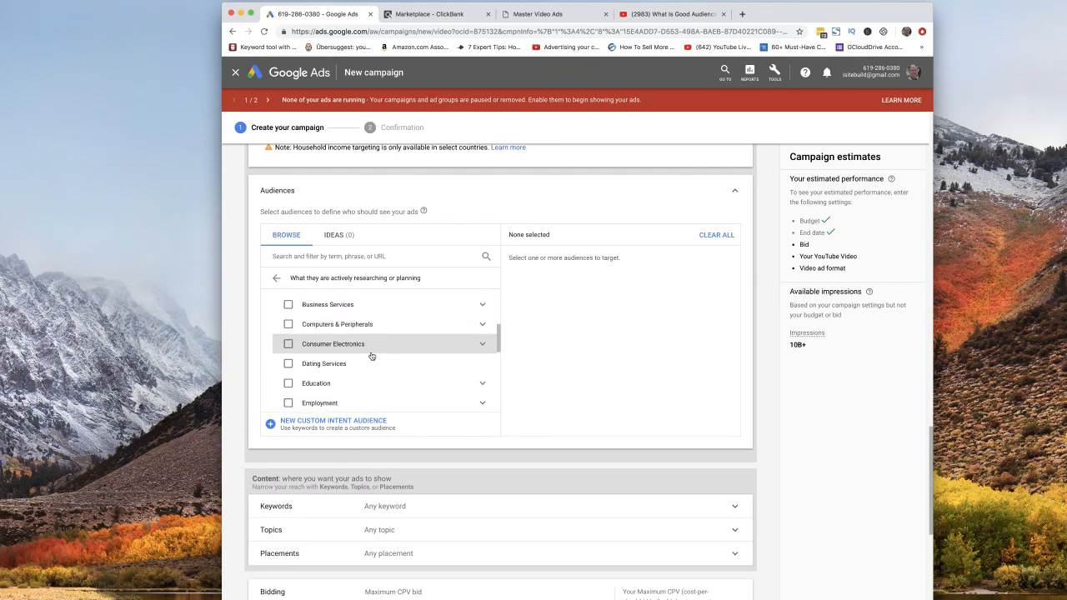
scroll(371, 356, "down", 9)
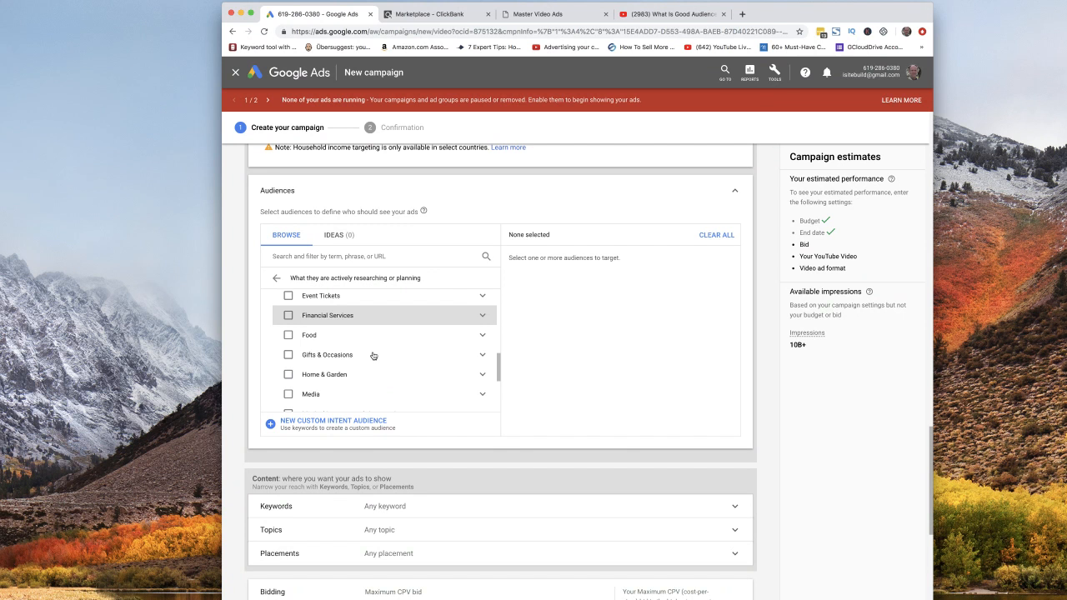
scroll(374, 355, "down", 6)
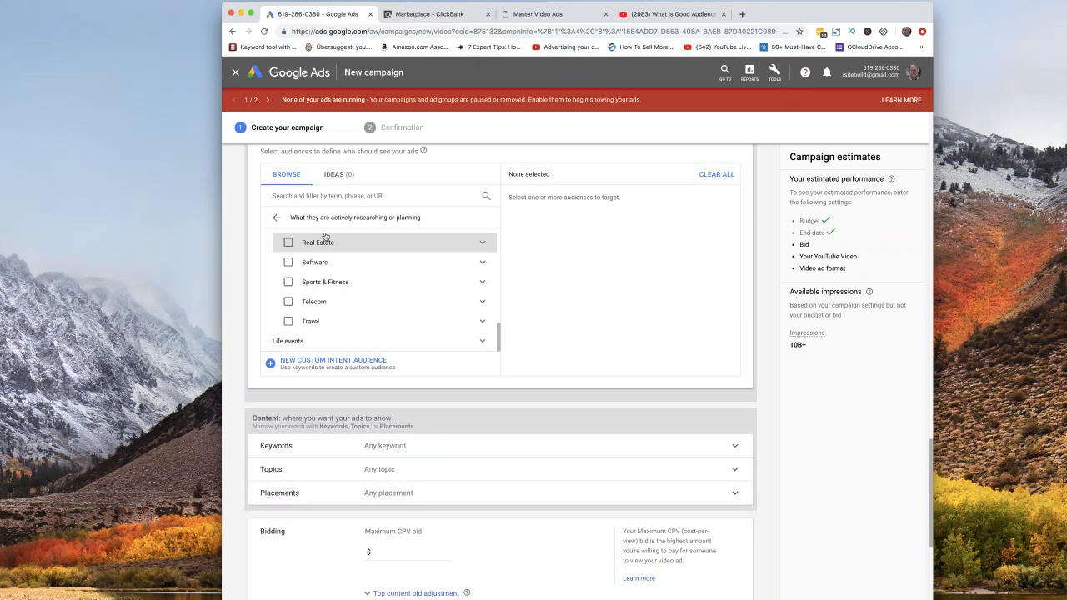
left_click(276, 218)
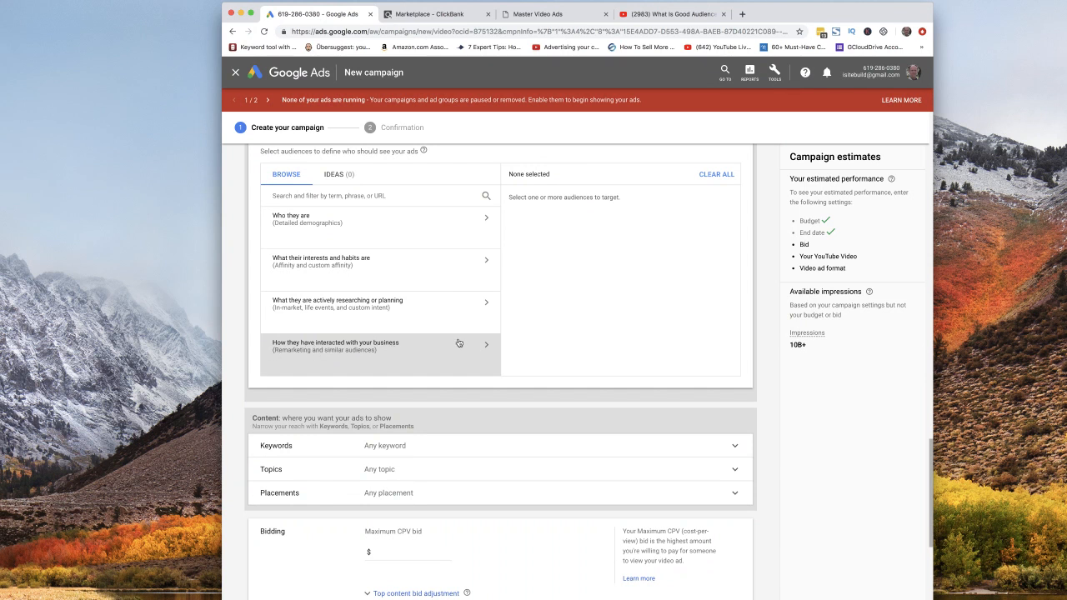
- Review the remarketing and similar audiences of YouTube users, leaving the ad group open to any audience
left_click(483, 347)
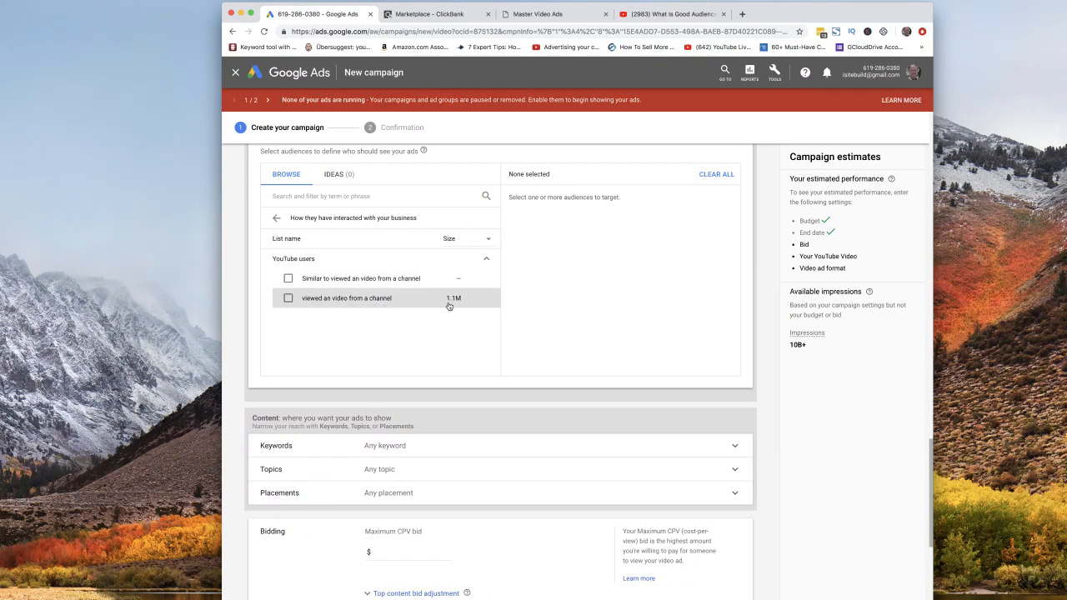
left_click(277, 218)
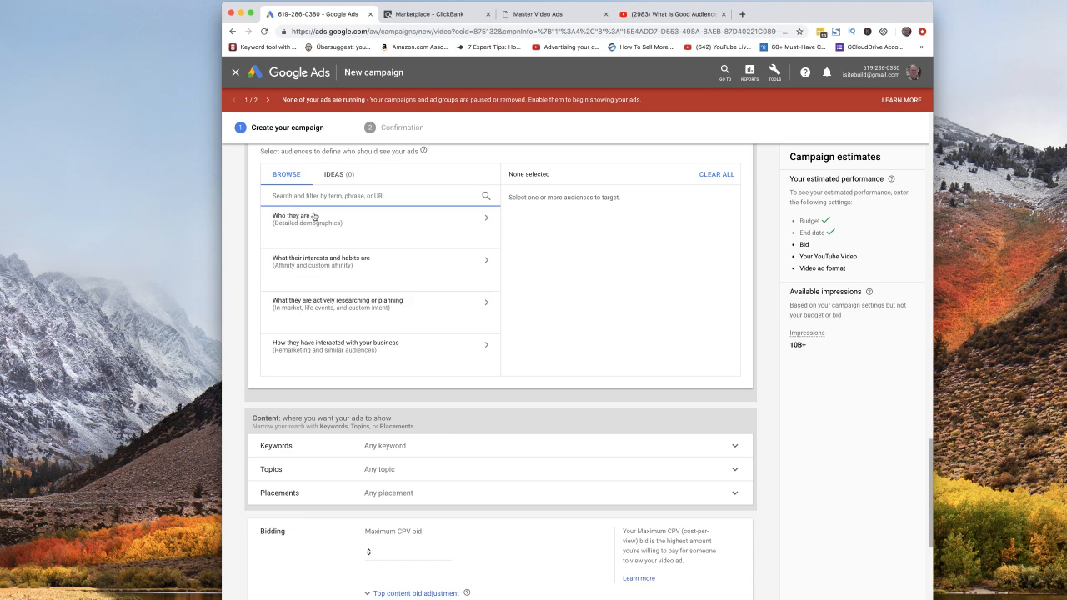
left_click(237, 197)
scroll(237, 197, "up", 3)
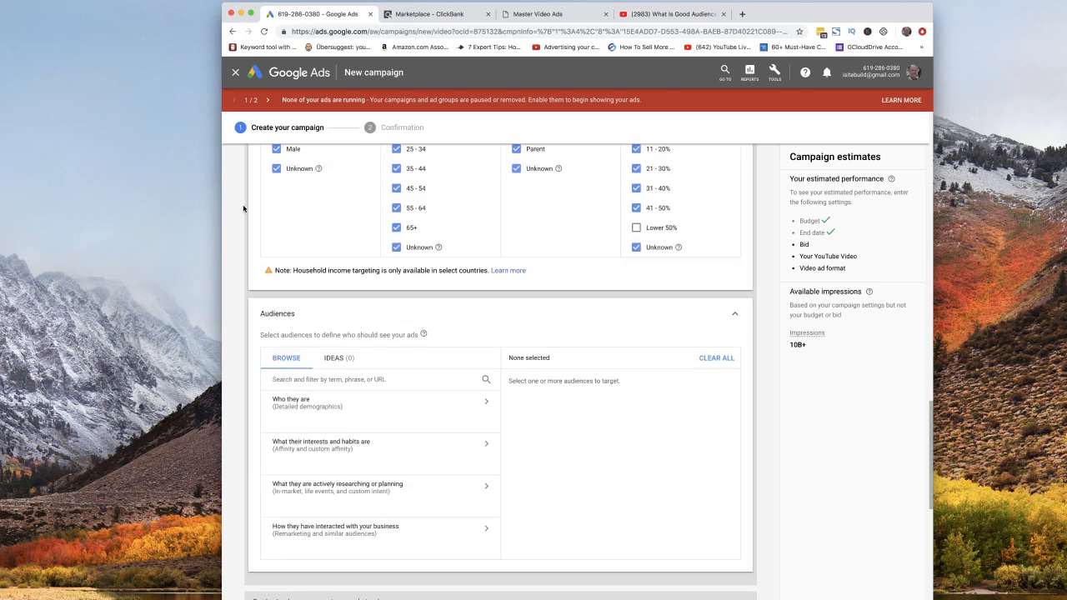
left_click(266, 315)
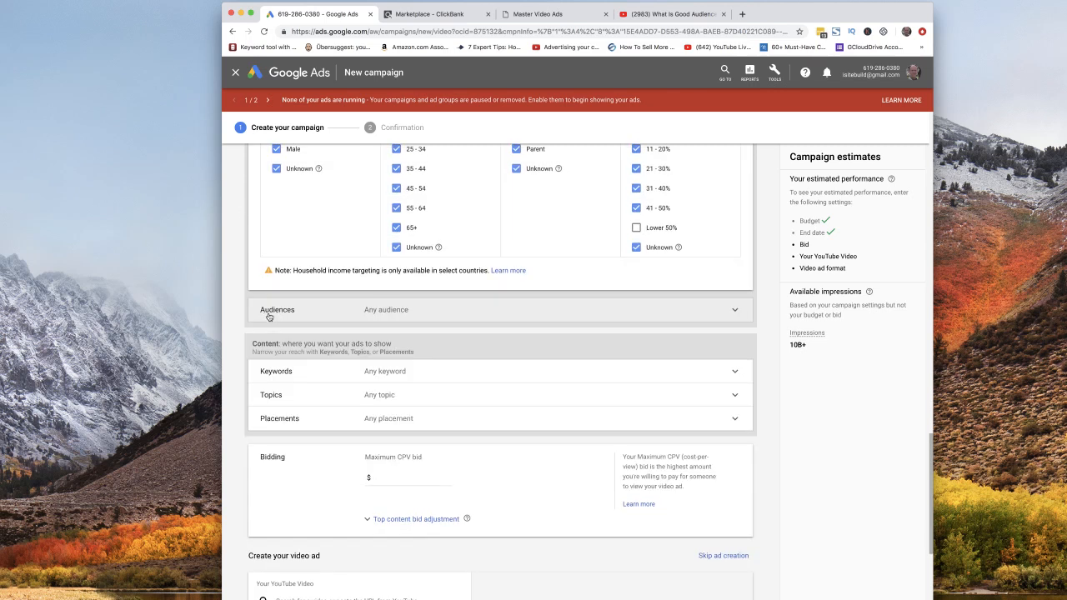
- Review the keyword and topic content targeting options for the ad group without choosing any
left_click(311, 375)
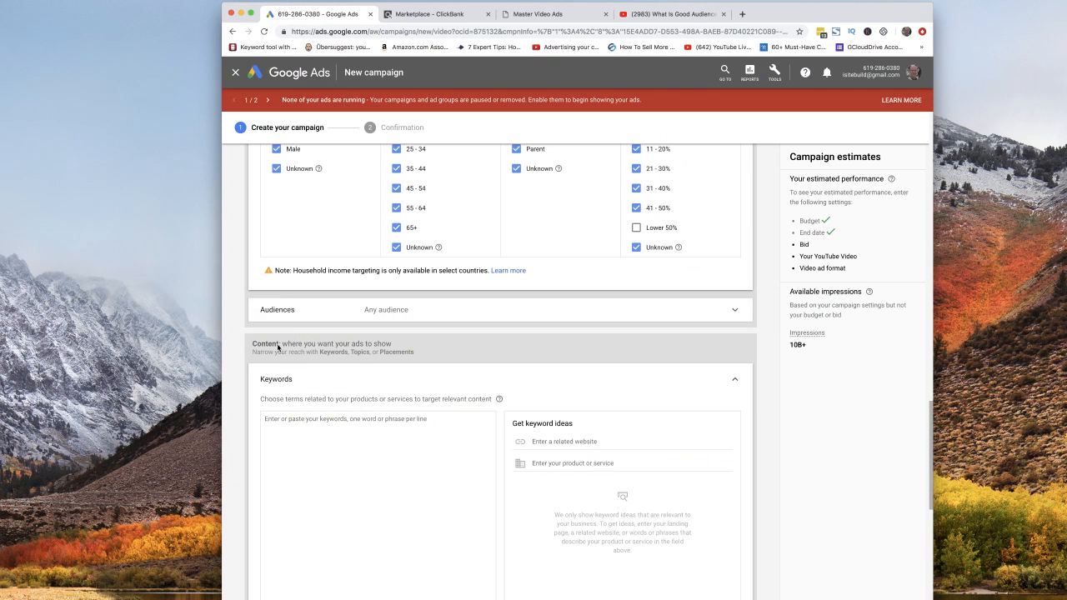
left_click(280, 379)
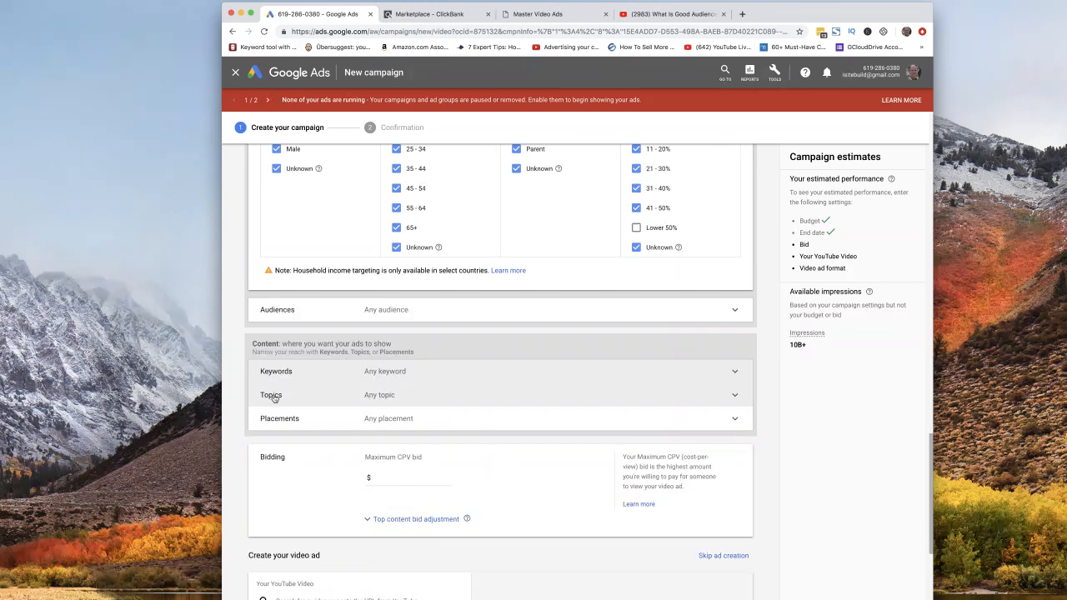
left_click(274, 397)
scroll(289, 400, "down", 5)
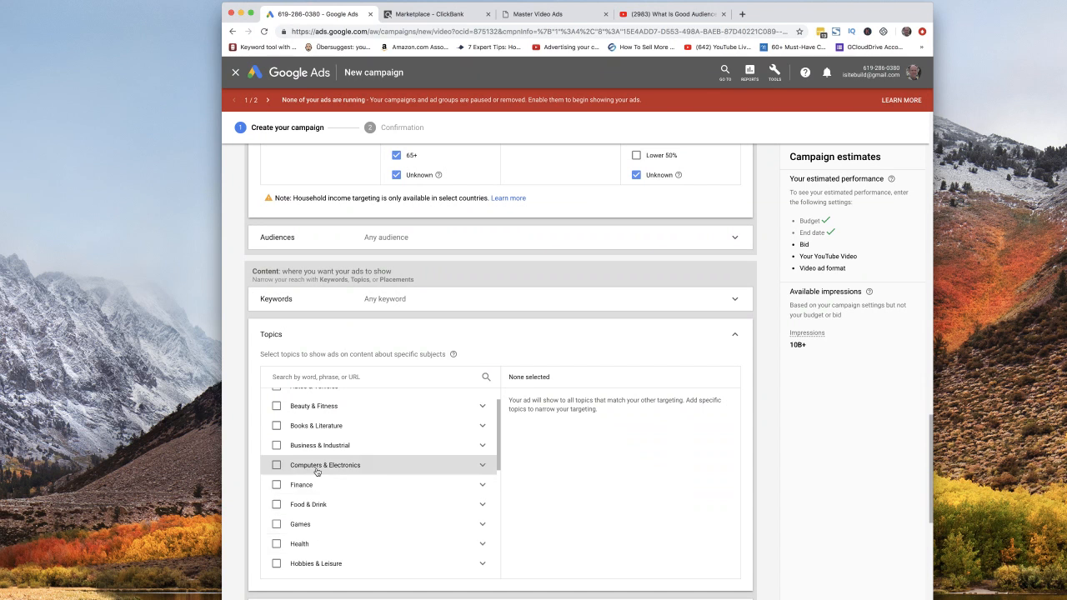
left_click(293, 334)
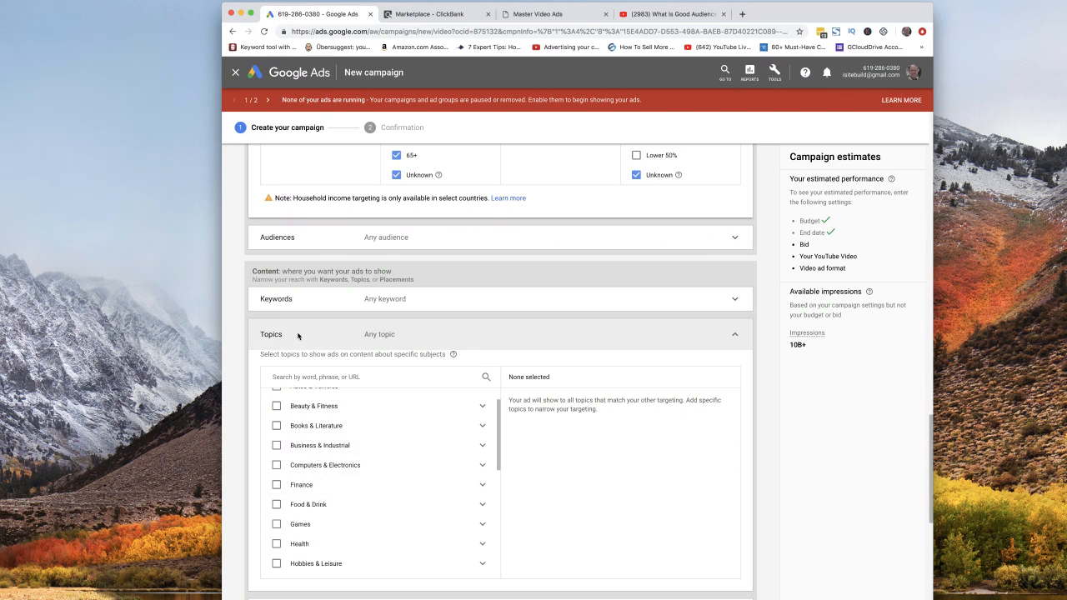
- Search the YouTube channel placements for "internet marketing"
left_click(290, 349)
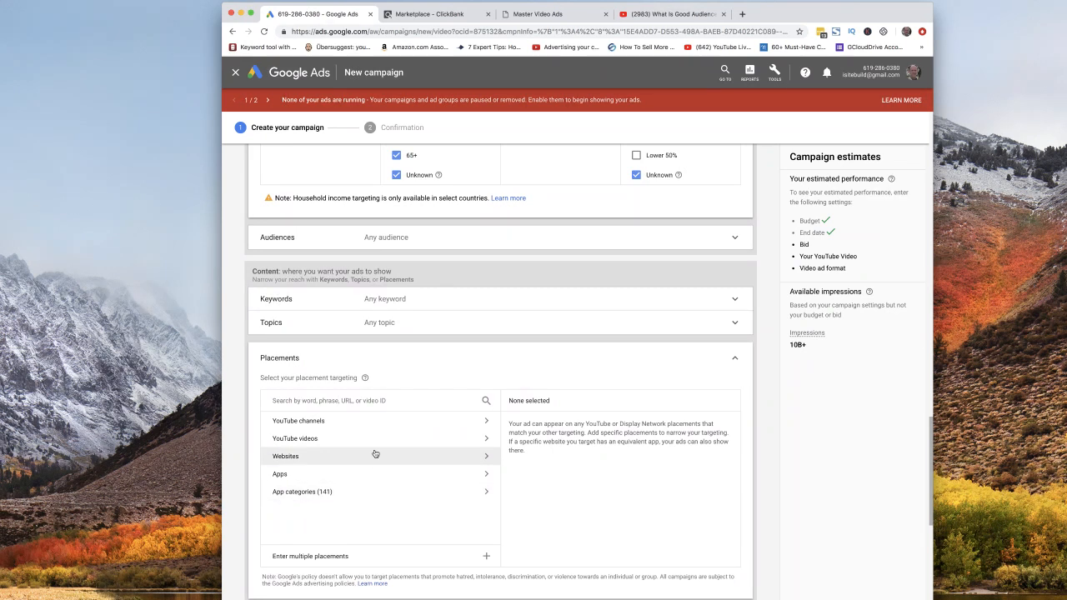
left_click(313, 422)
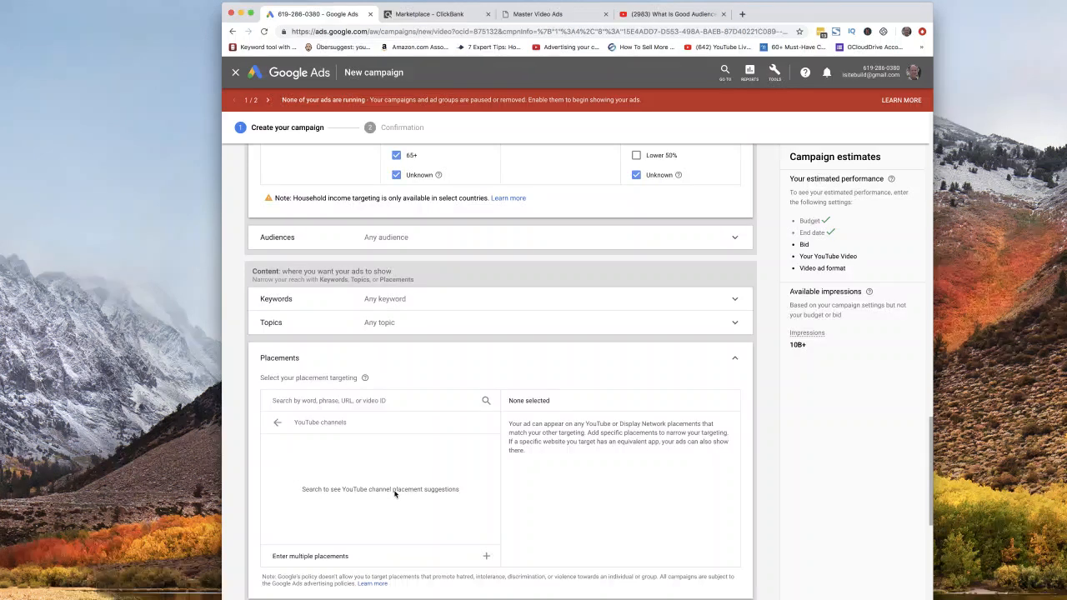
left_click(376, 400)
type("interne")
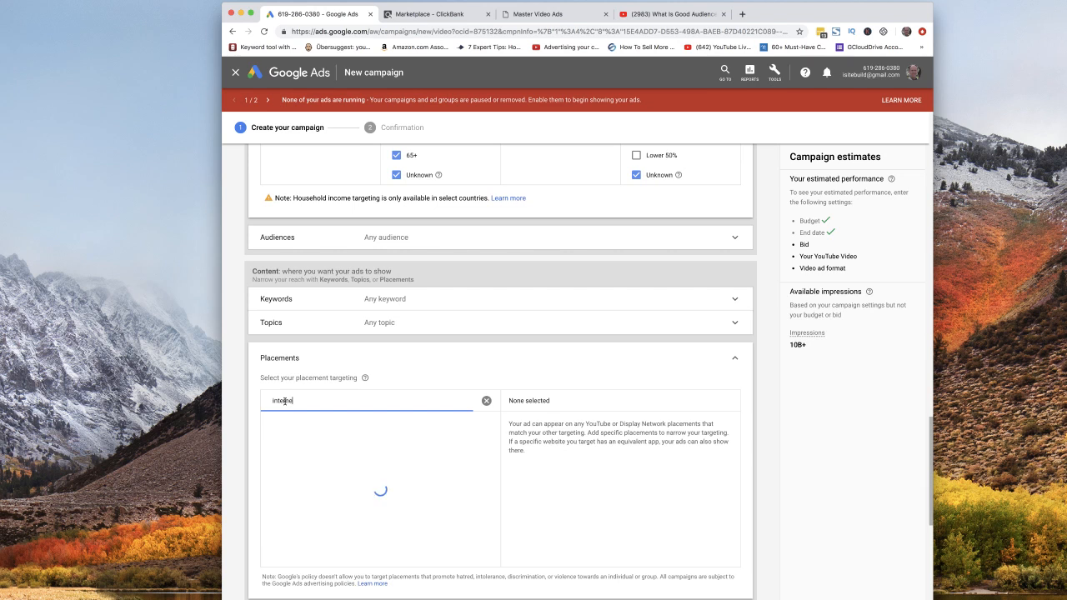
type("t marketing")
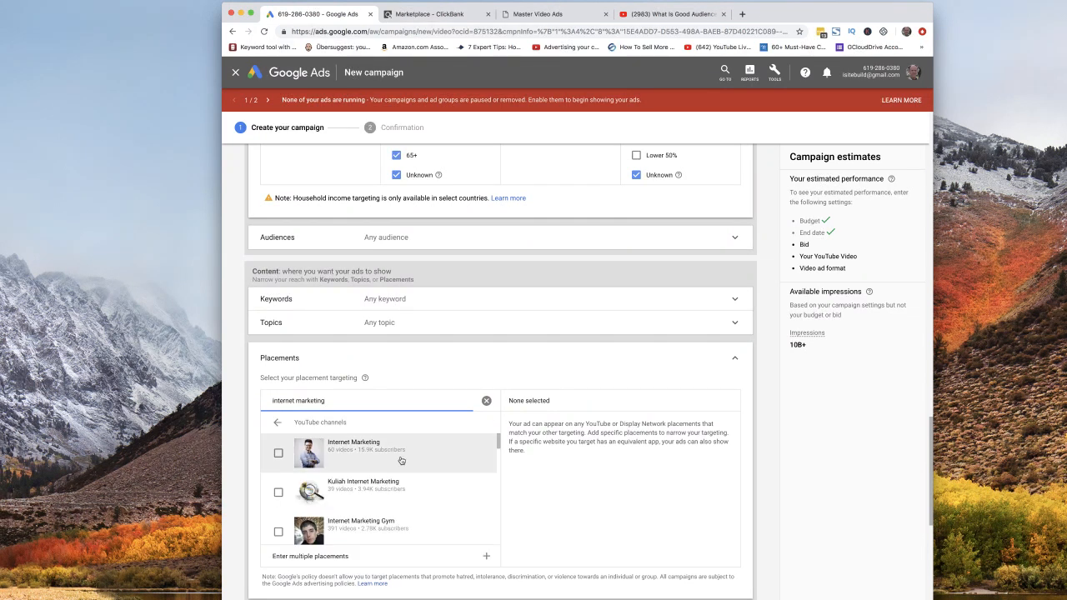
- Try the Internet Marketing YouTube channel as a placement and remove it from the selection
left_click(277, 454)
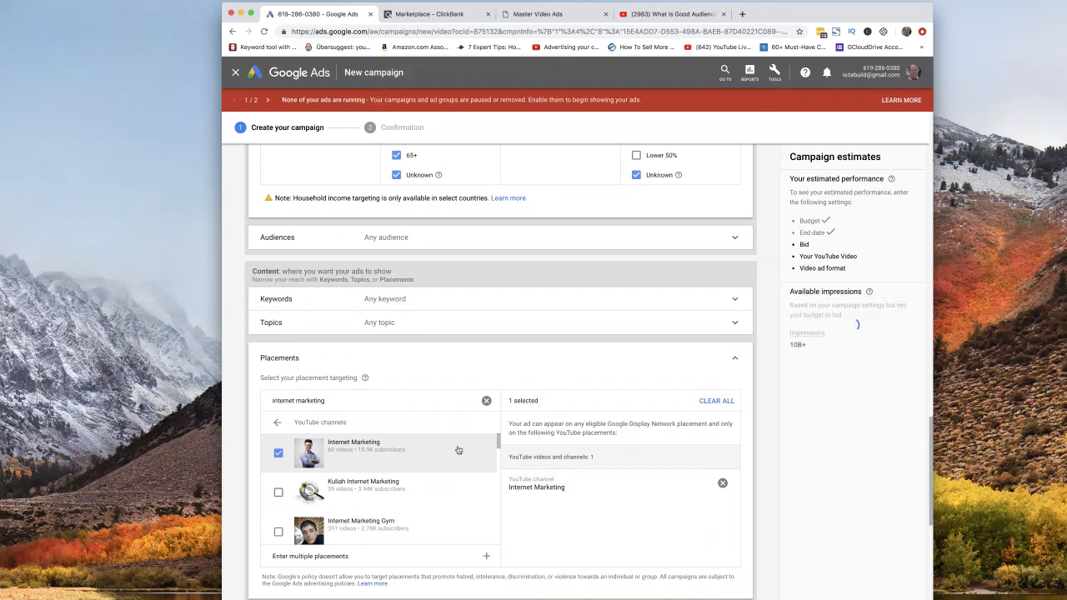
left_click(722, 482)
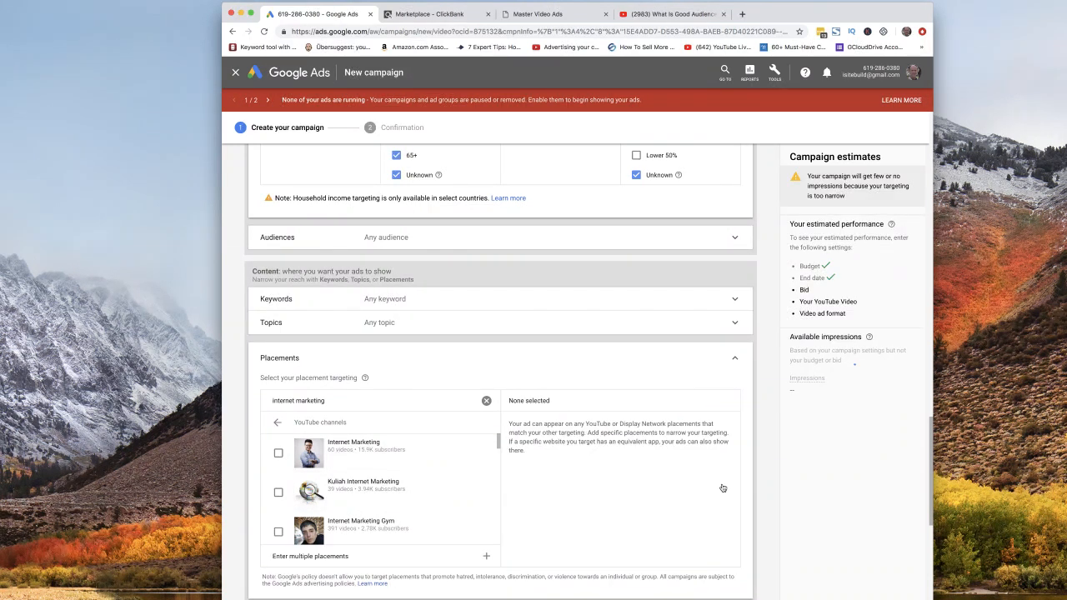
left_click(280, 359)
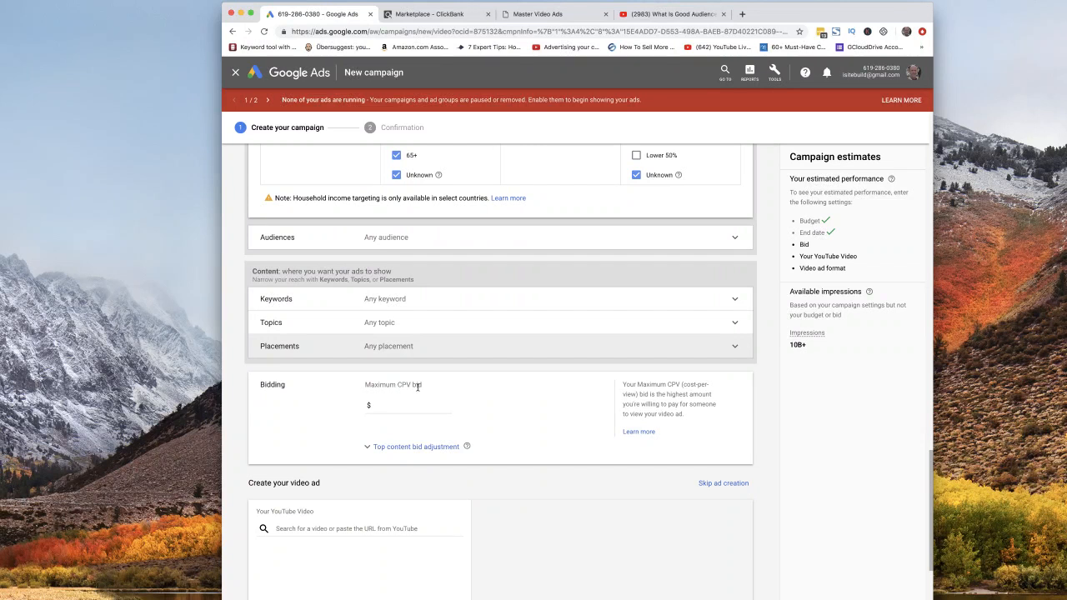
- Set the ad group's maximum CPV bid to $0.10
left_click(384, 407)
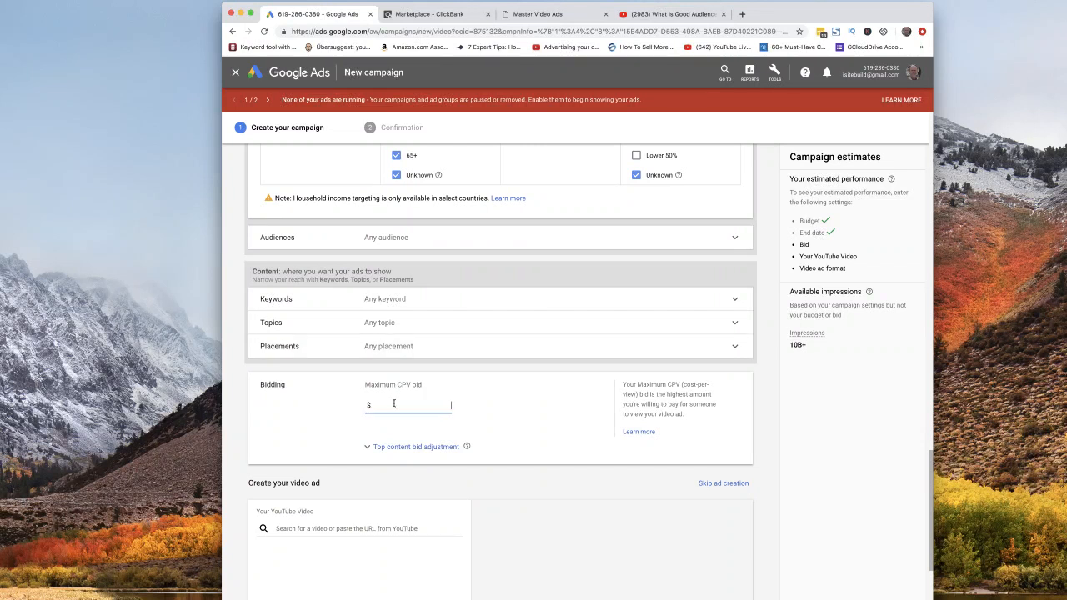
type("0.10")
- Copy the YouTube link listed under Video Ad in the Google Docs notes and use it as the ad's video in Google Ads
scroll(421, 437, "down", 5)
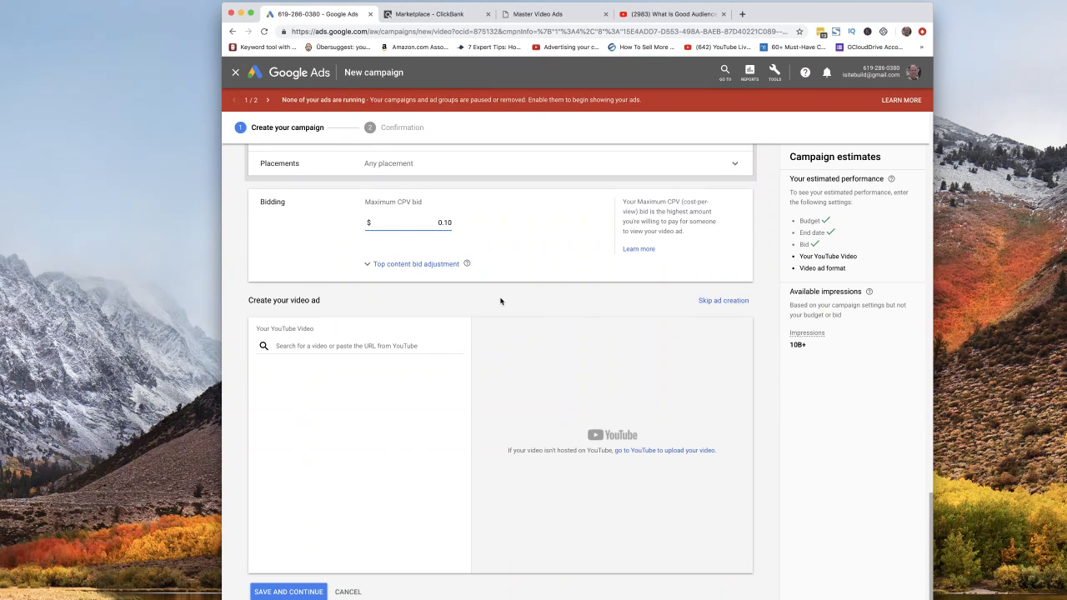
left_click(282, 346)
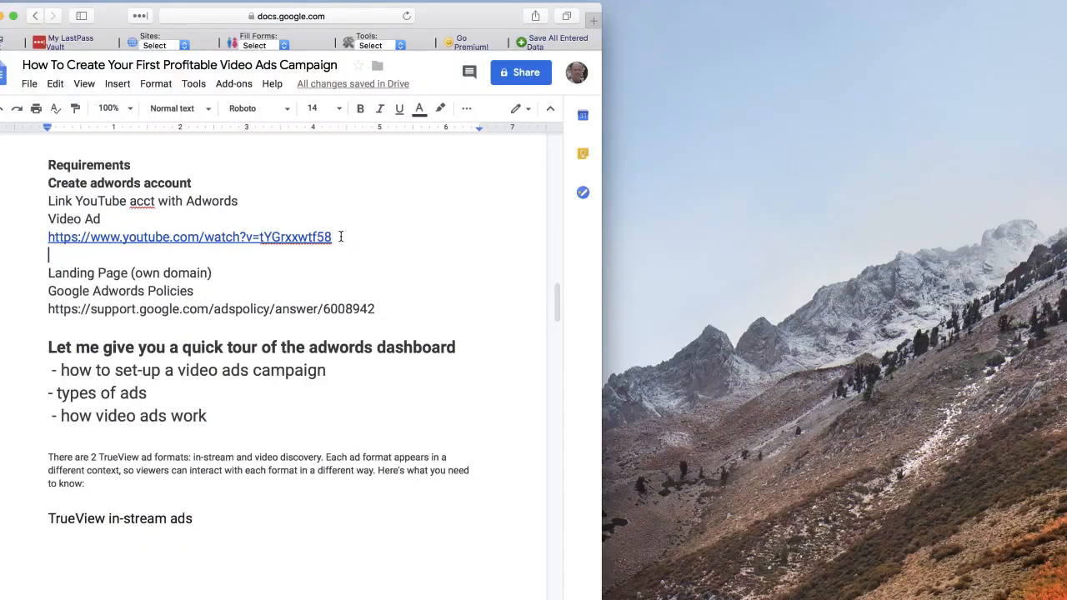
left_click_drag(337, 239, 44, 243)
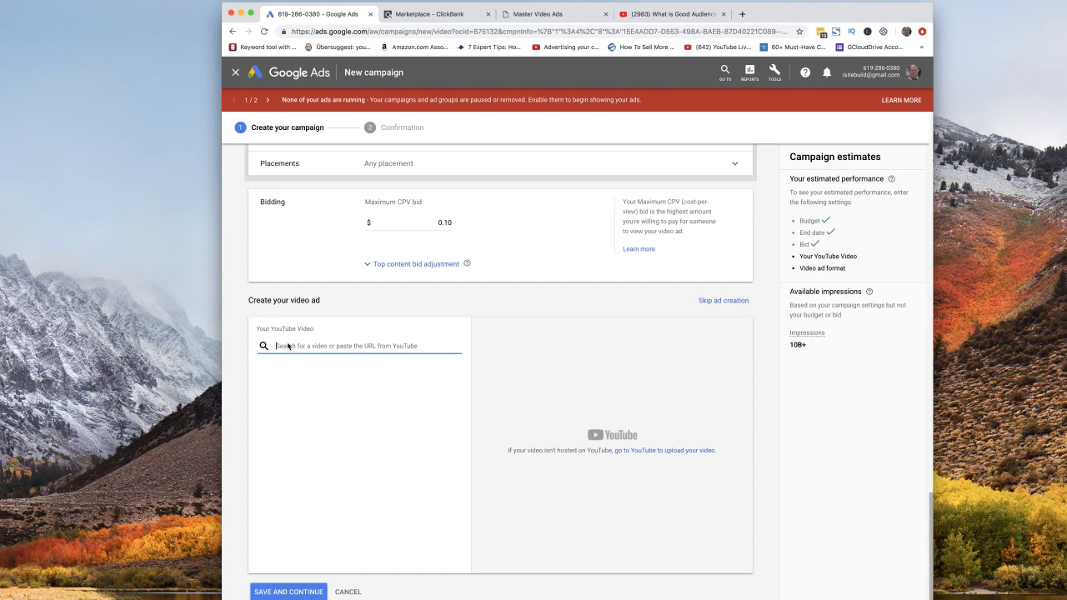
key("super+v")
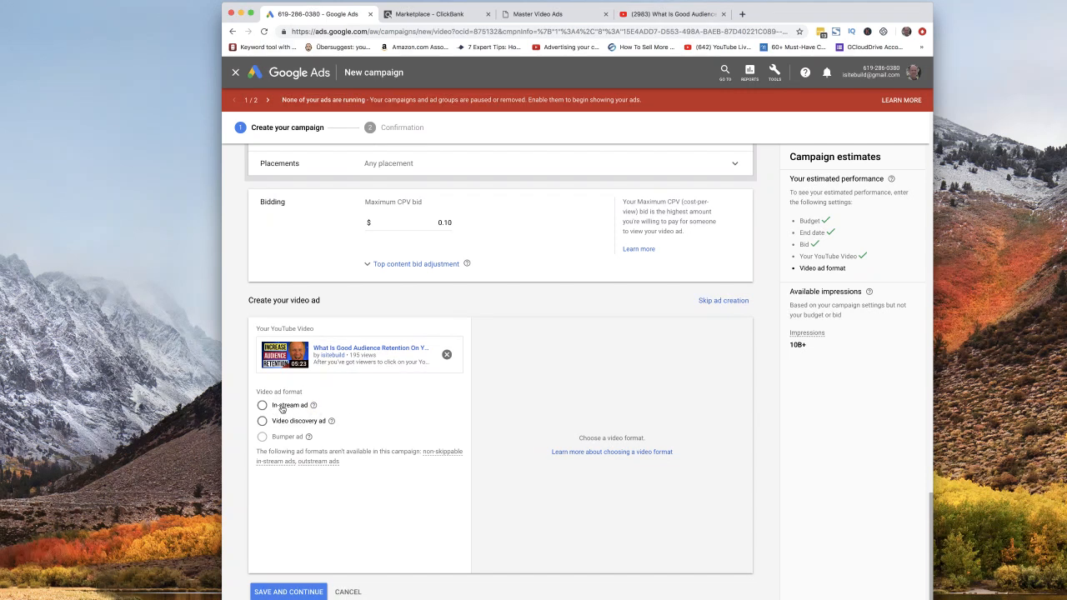
- Compare the in-stream, video discovery and bumper ad formats, using the desktop preview, and choose In-stream ad
mouse_move(313, 407)
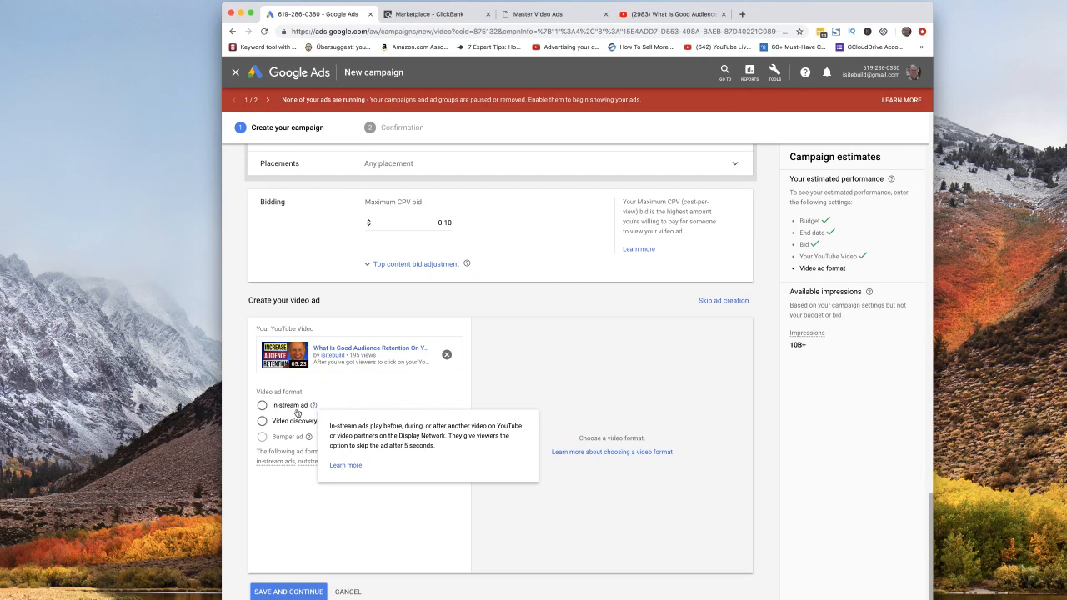
left_click(261, 423)
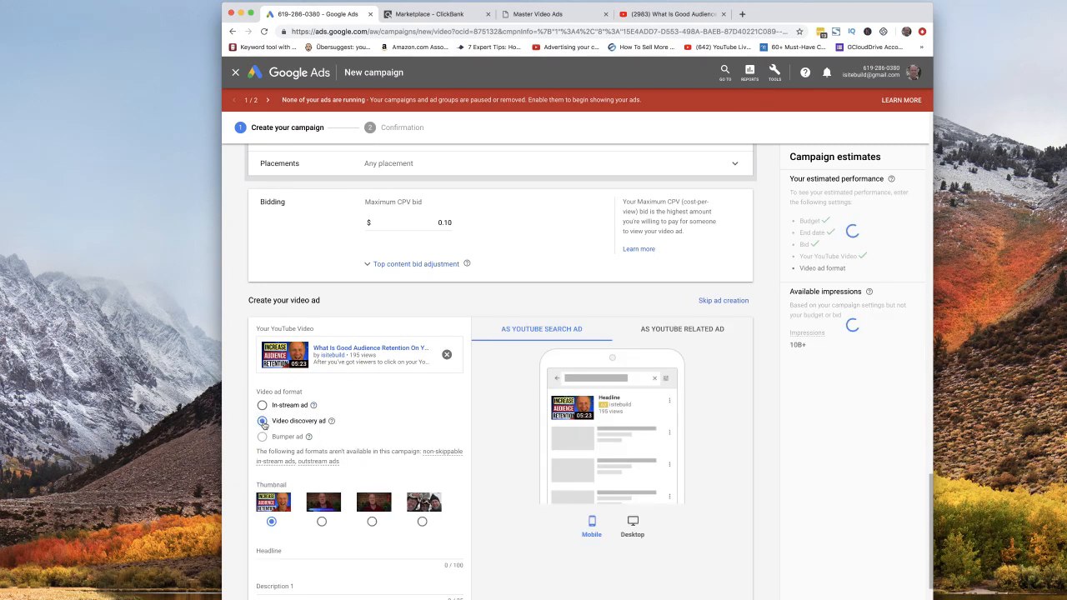
left_click(262, 406)
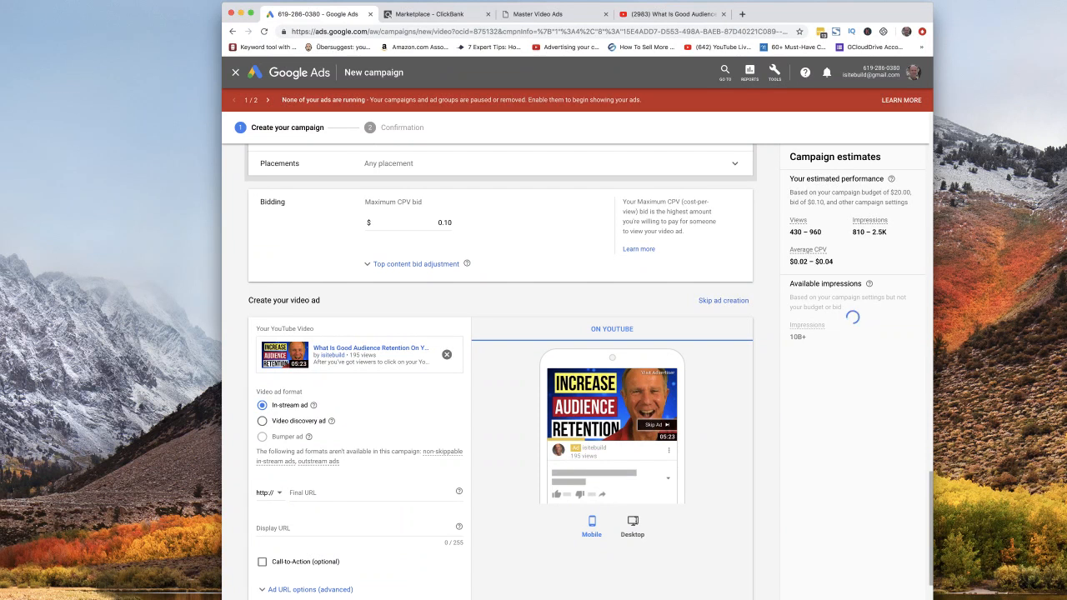
left_click(634, 525)
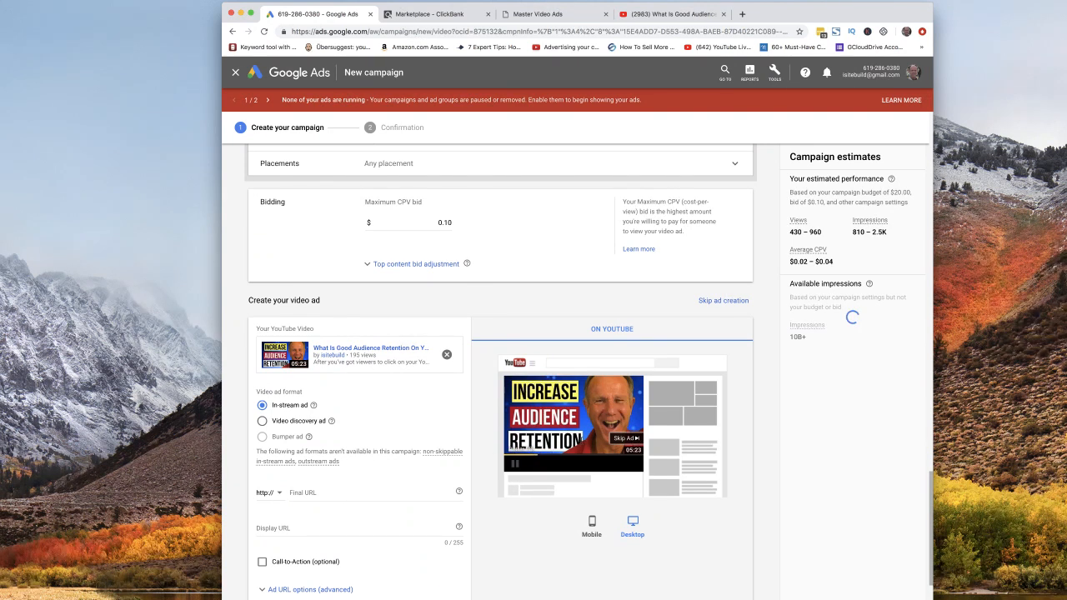
left_click(262, 422)
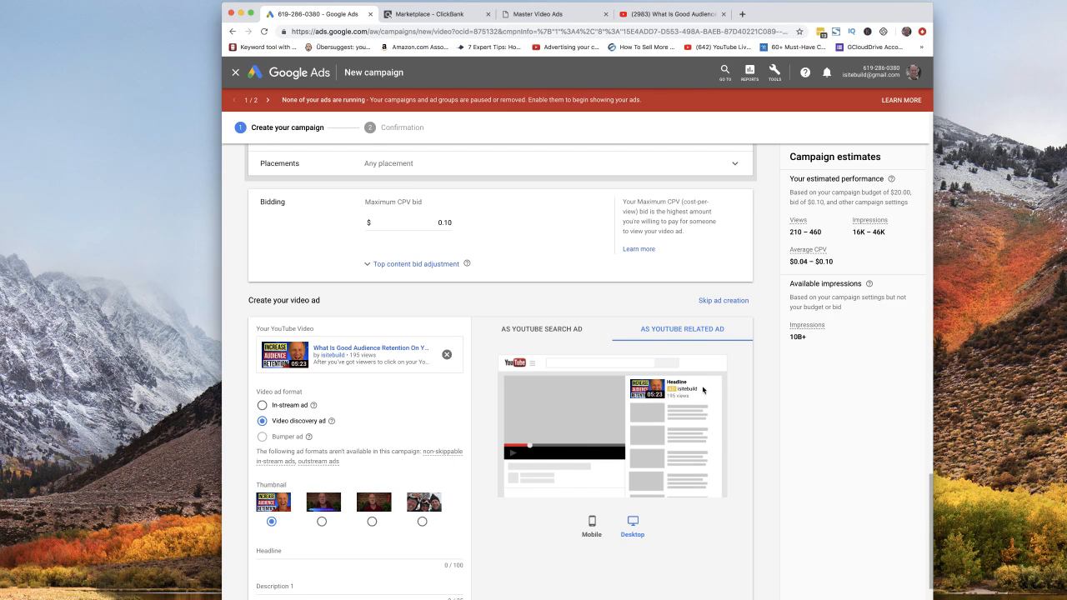
mouse_move(261, 437)
mouse_move(309, 438)
left_click(263, 406)
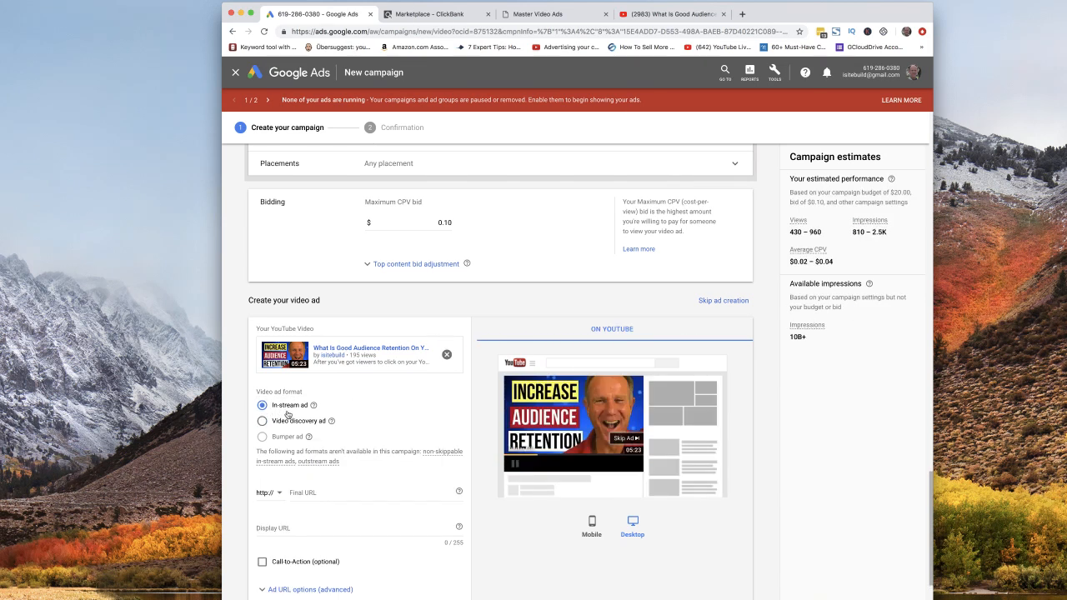
- Set the in-stream ad's final URL to mastervideoads.com and check the help for that field
scroll(267, 412, "down", 5)
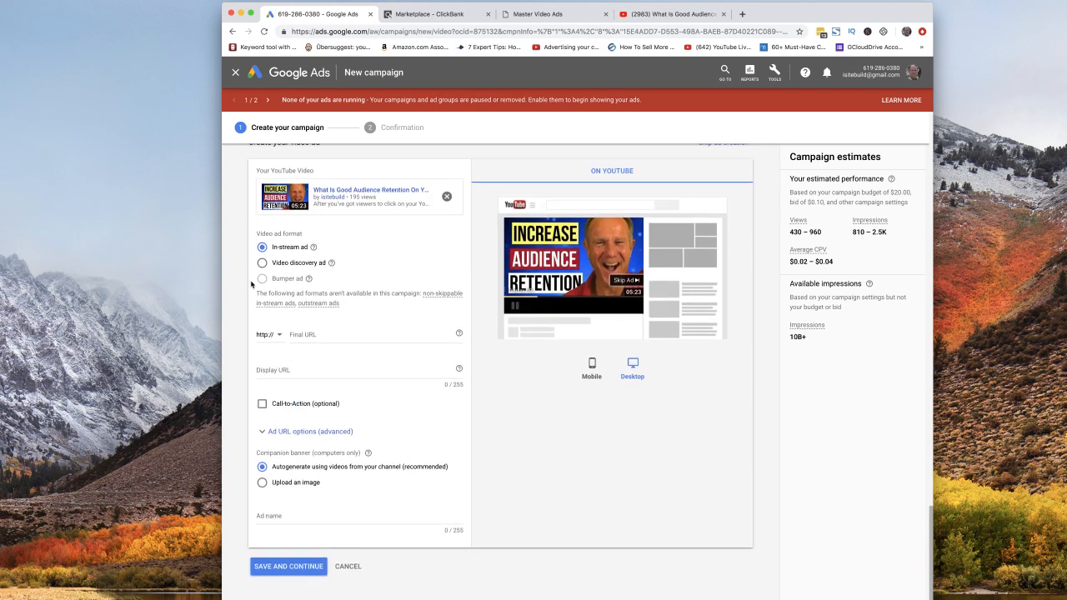
left_click(294, 334)
type("mastervideoads.com")
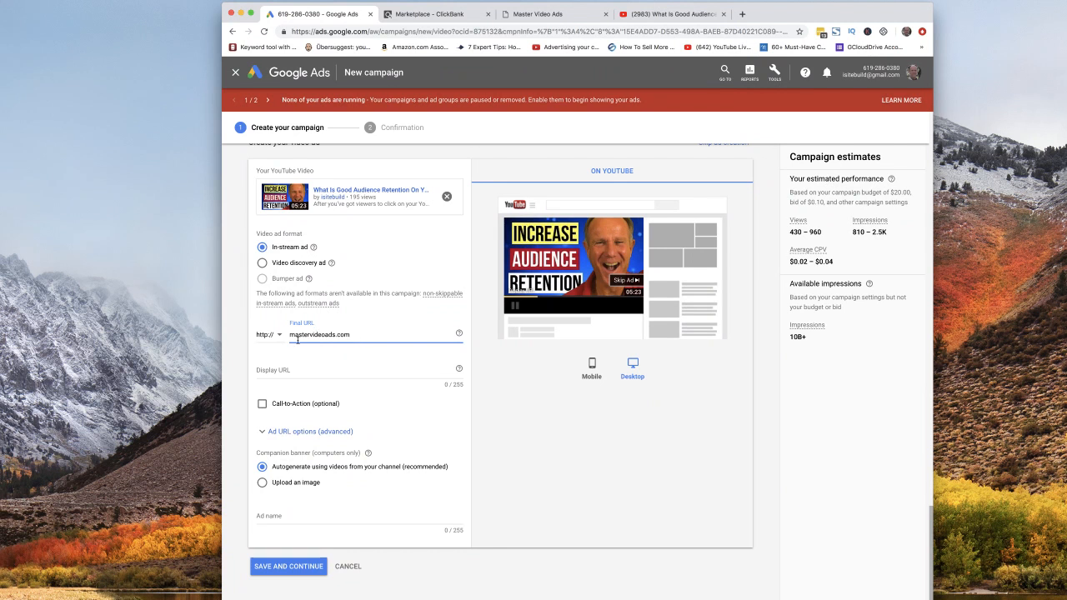
left_click(458, 336)
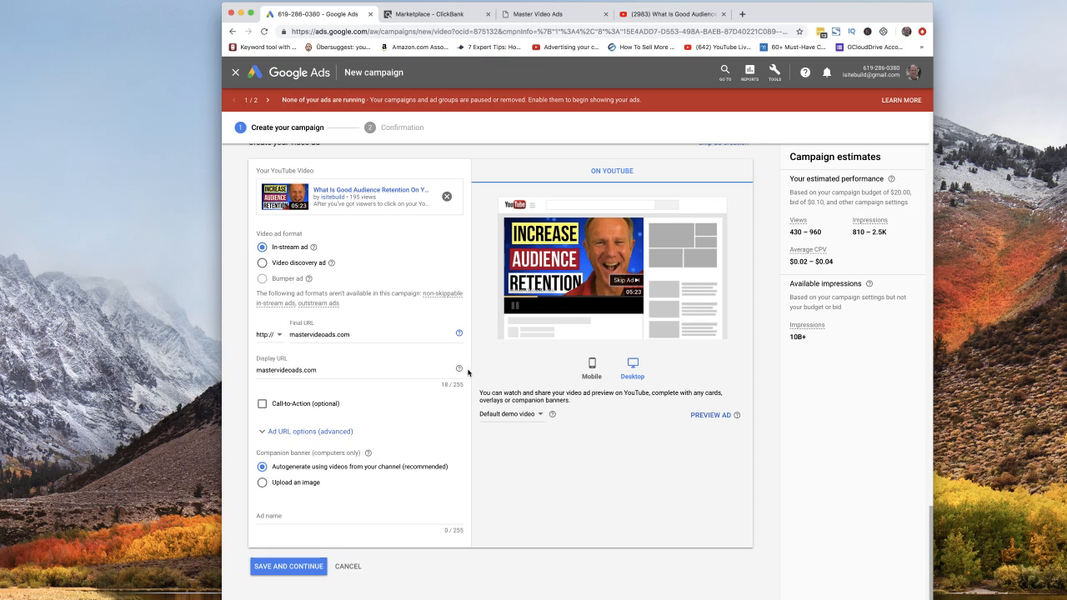
- Check the display URL help and add a call-to-action reading Get Leads with the headline Get More Leads
mouse_move(460, 372)
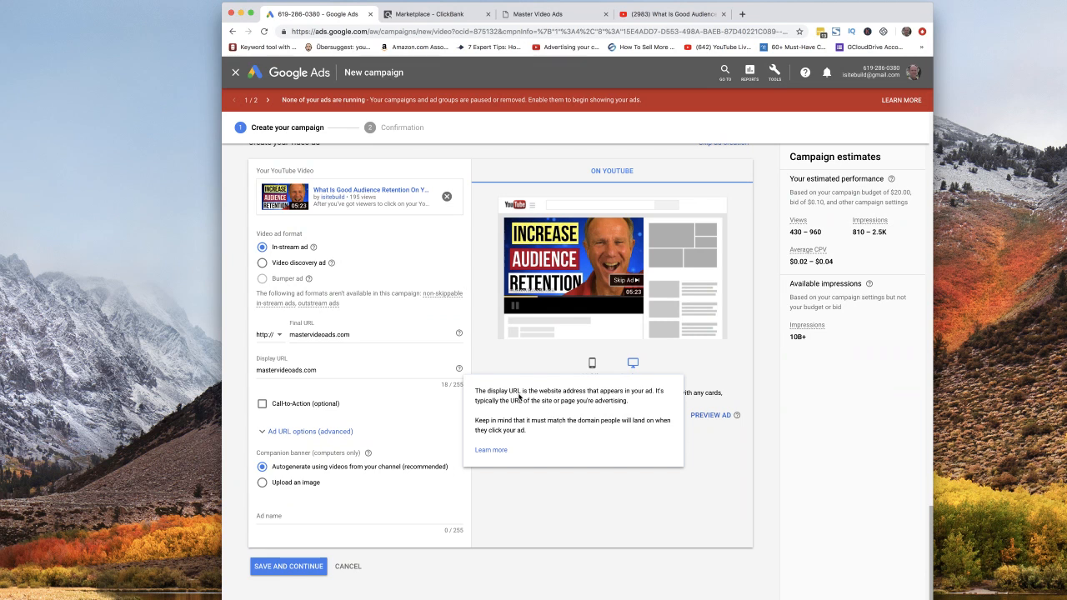
left_click(394, 405)
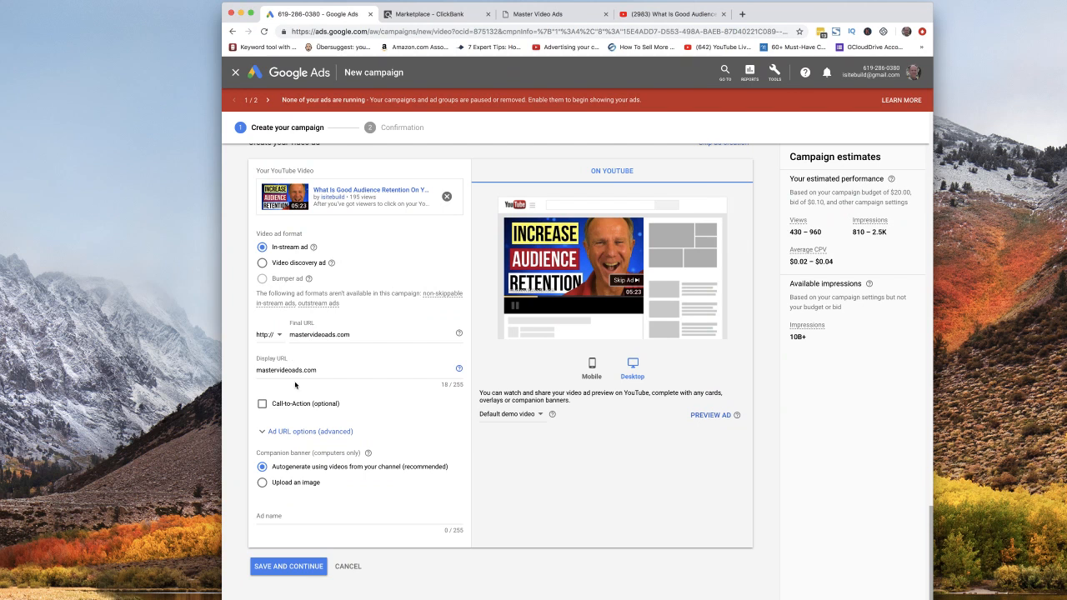
left_click(261, 405)
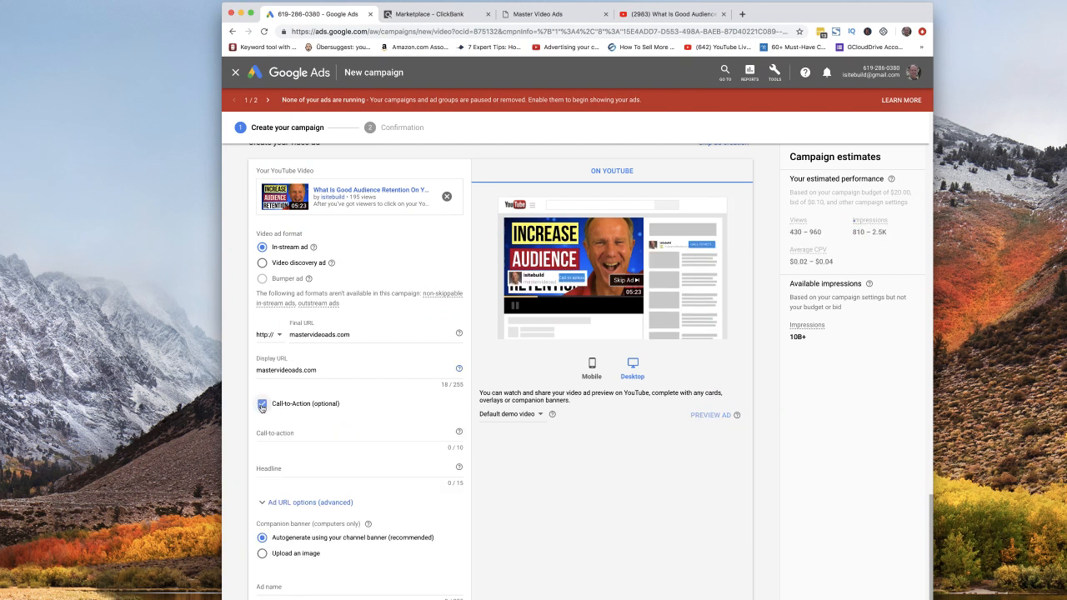
left_click(302, 431)
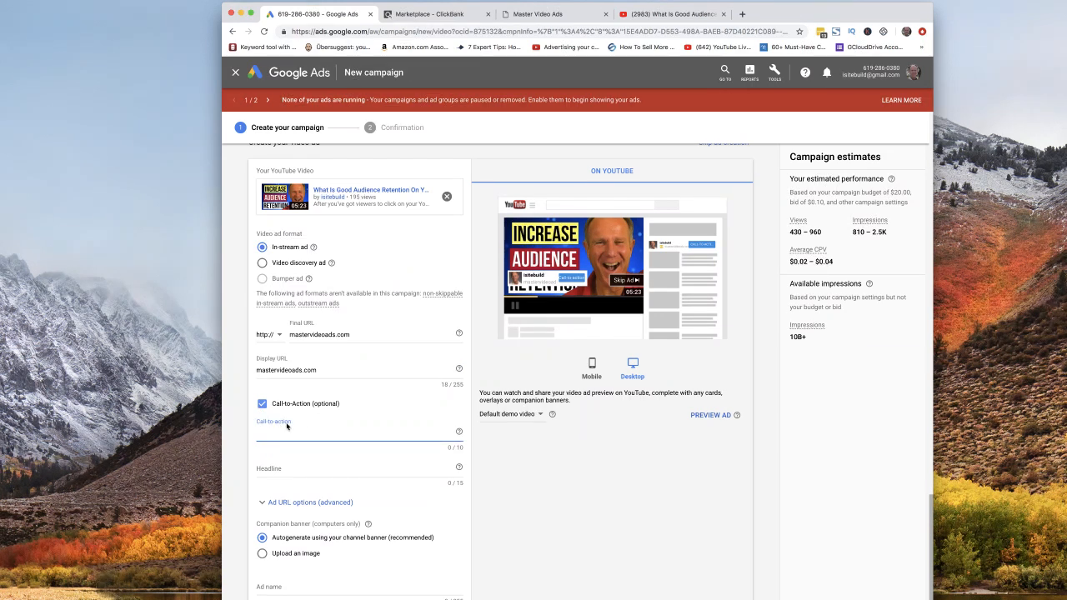
type("Get More")
key("BackSpace")
type("Leads")
left_click(287, 469)
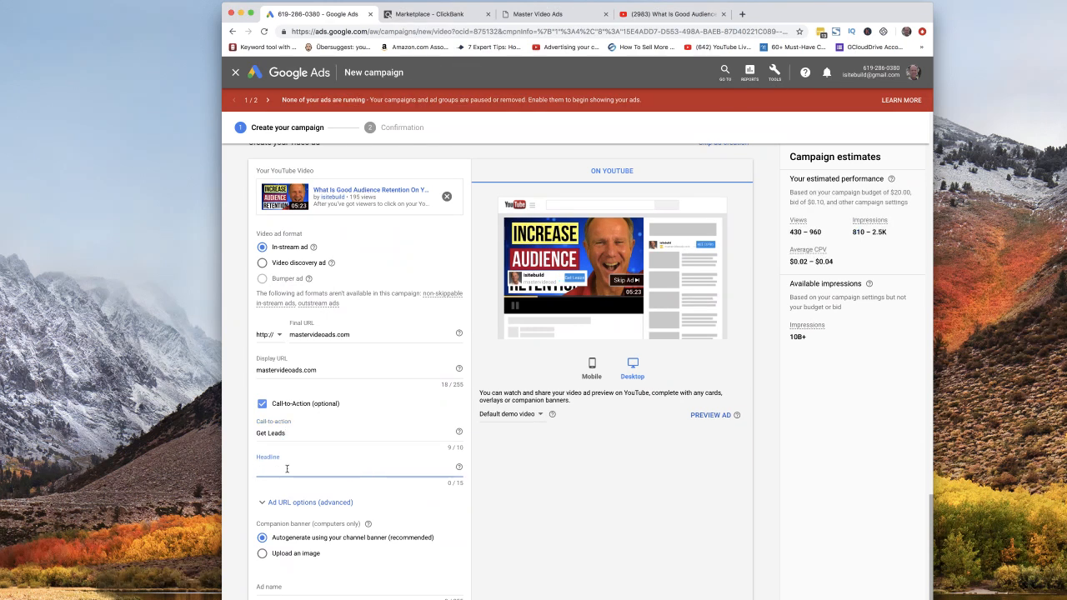
type("Get More Leads")
- Read the help for the call-to-action, headline, demo video and Preview Ad options of the in-stream ad
left_click(459, 433)
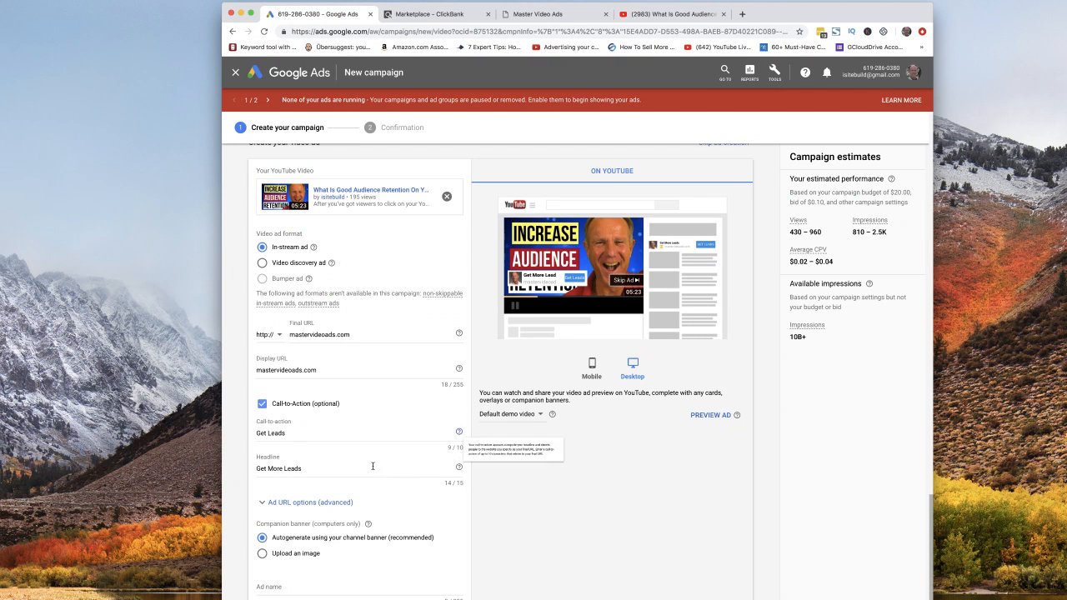
mouse_move(460, 471)
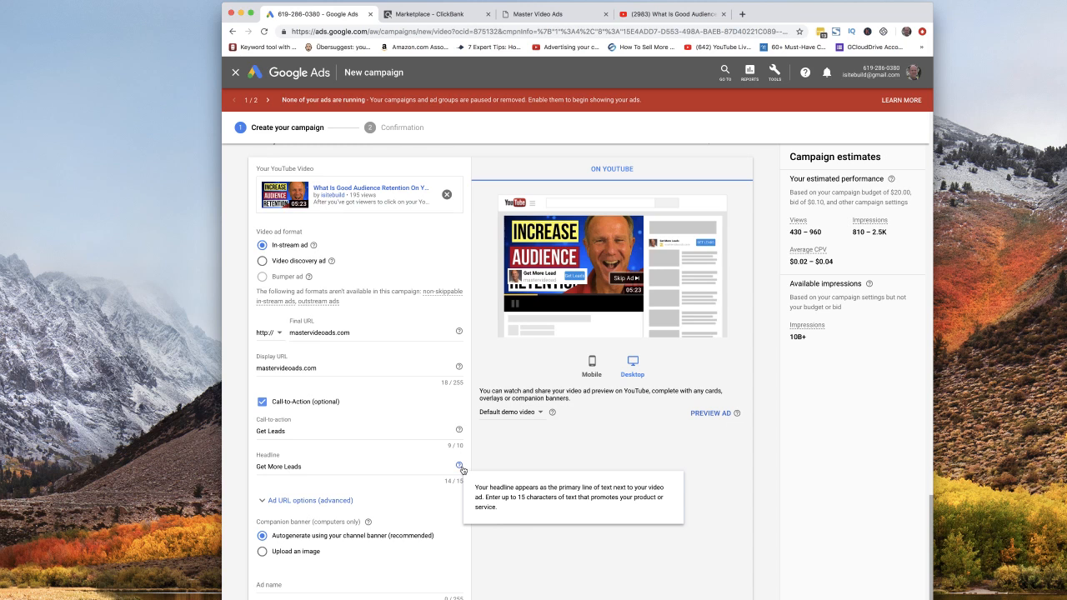
scroll(424, 467, "down", 1)
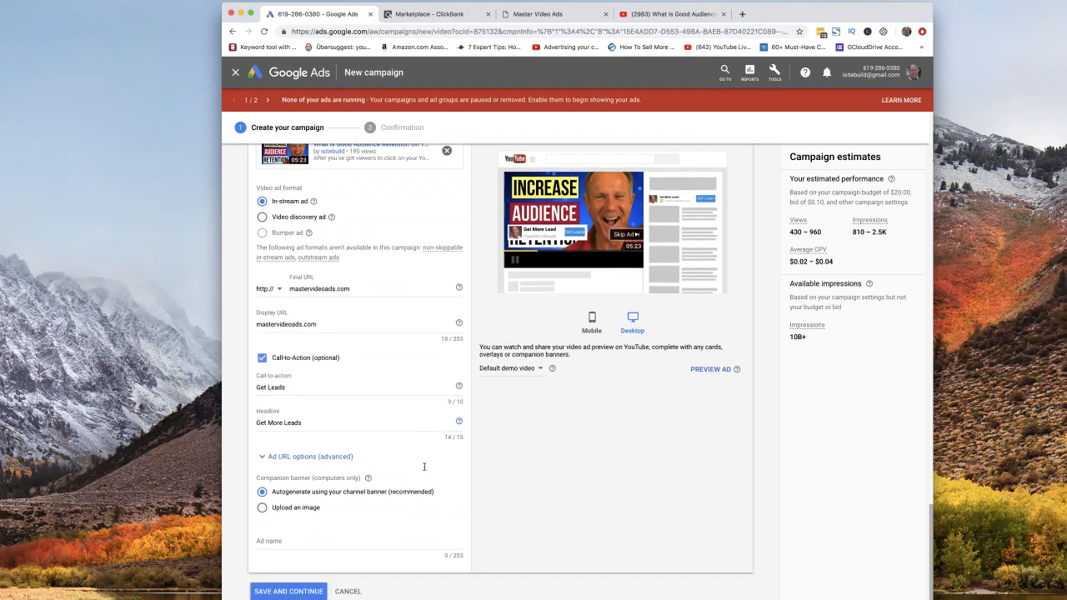
scroll(425, 468, "down", 1)
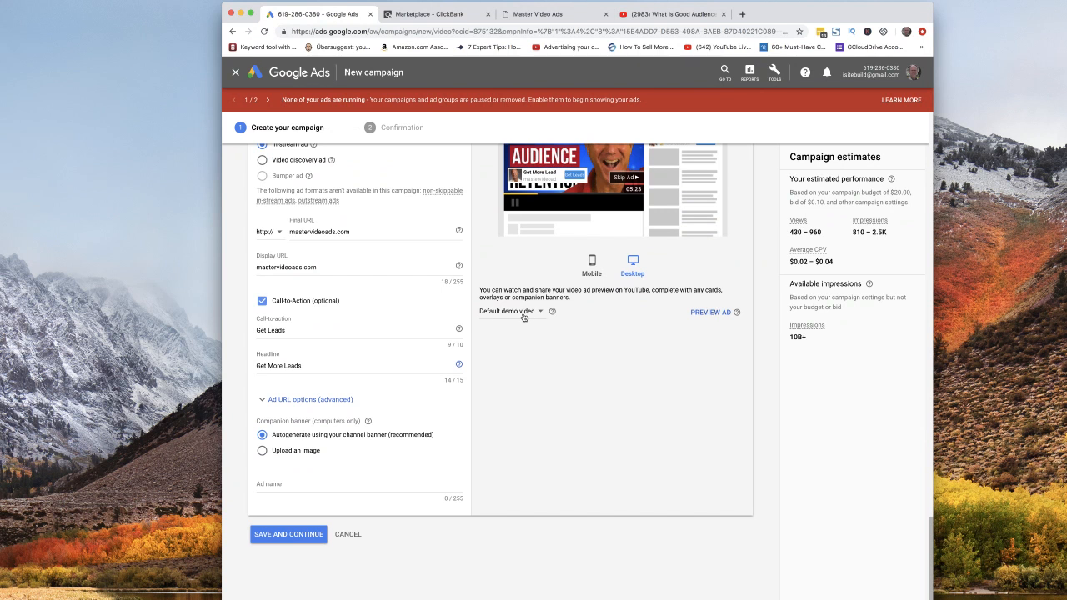
mouse_move(551, 315)
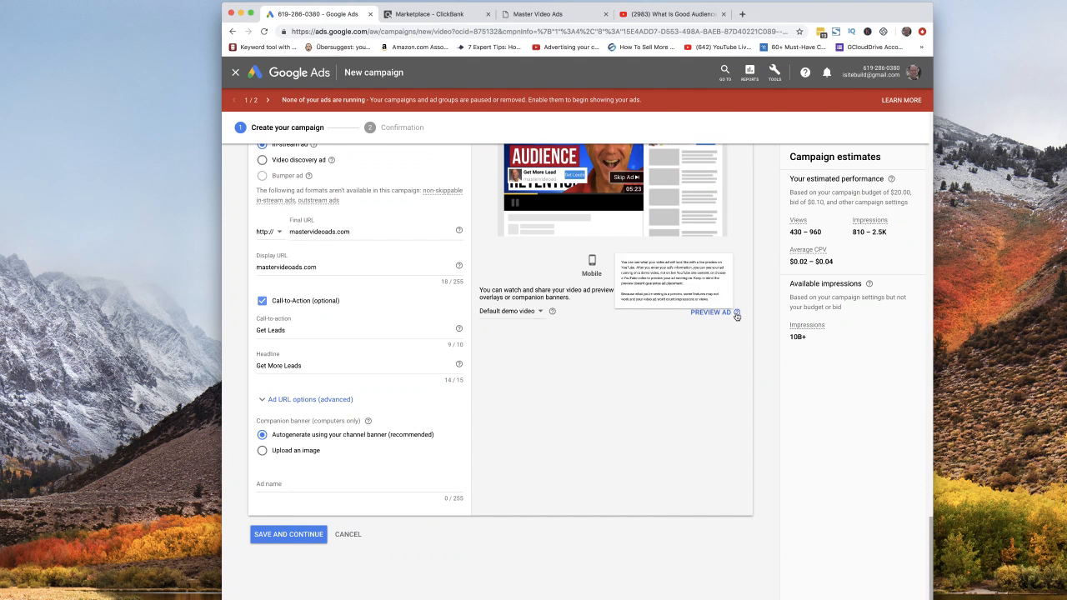
mouse_move(737, 315)
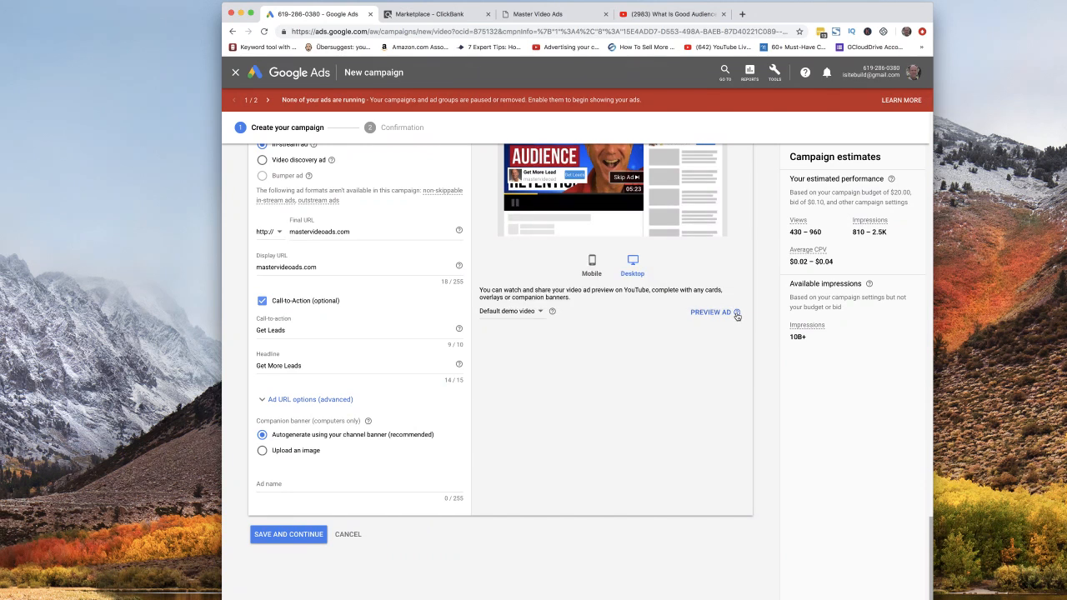
right_click(706, 317)
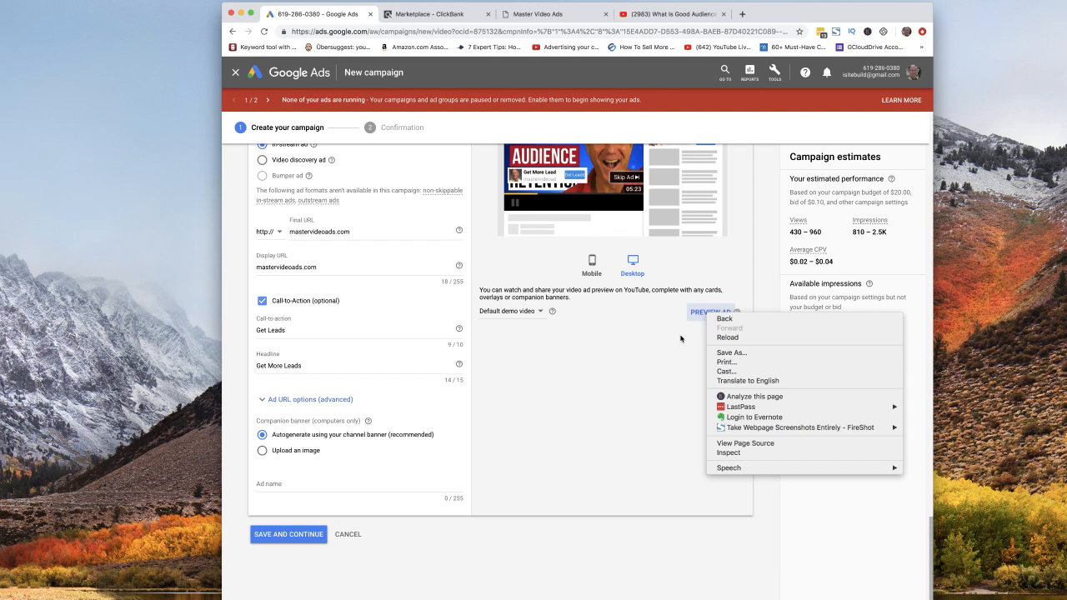
left_click(654, 334)
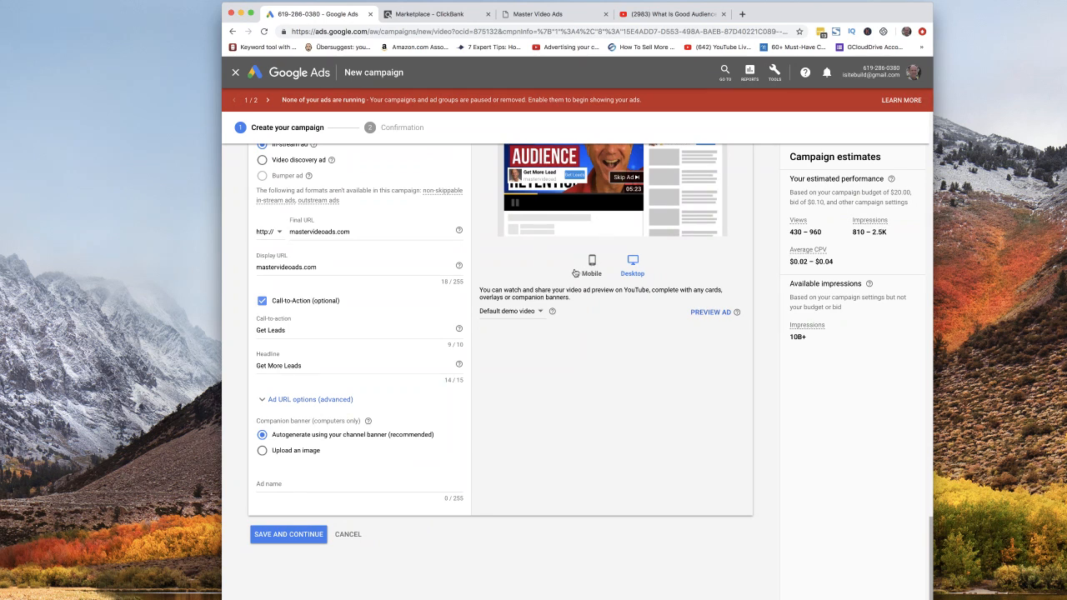
- Compare how the in-stream ad looks in the mobile and desktop previews
scroll(589, 300, "up", 3)
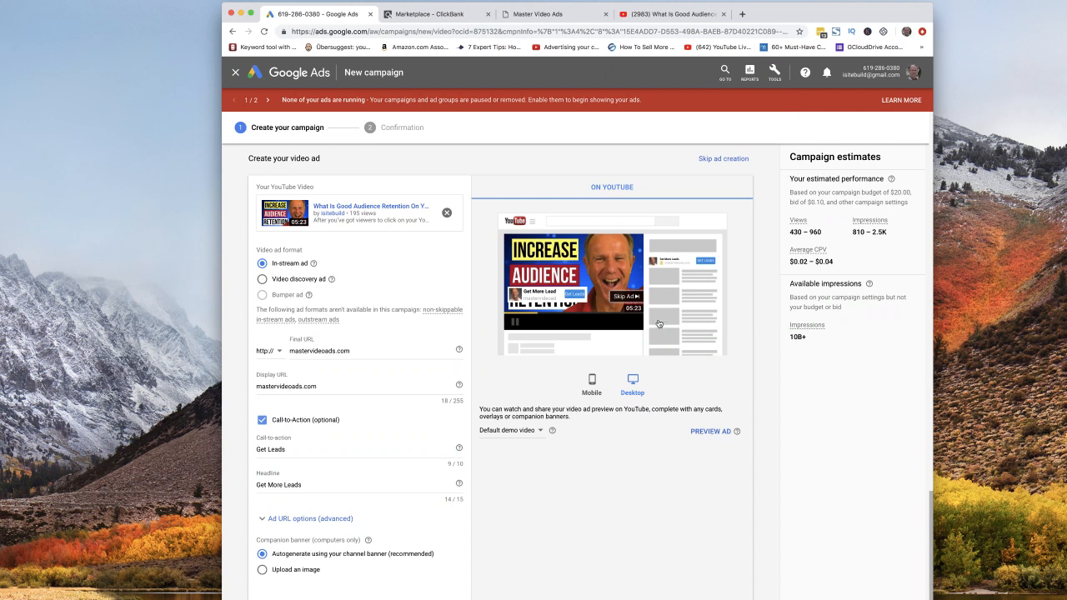
left_click(591, 383)
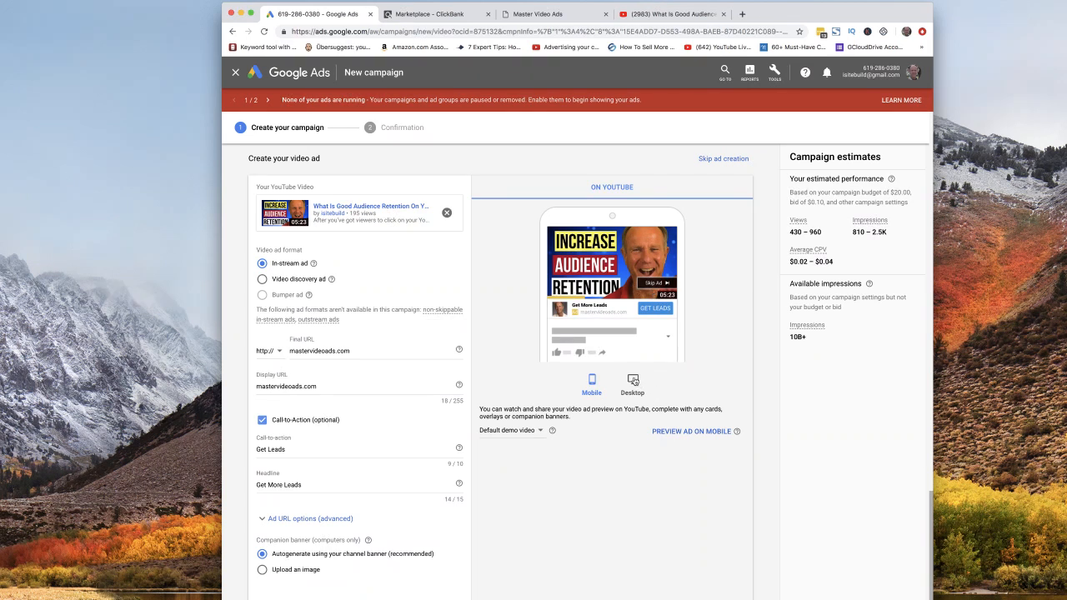
left_click(633, 381)
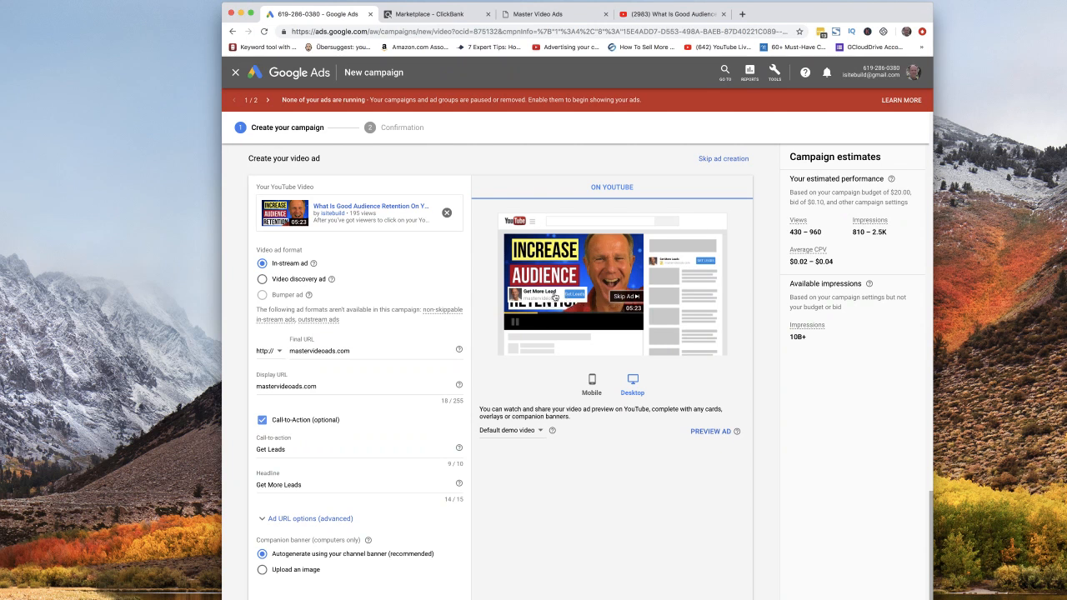
- Set the ad's companion banner to Upload an image and inspect the ad preview
scroll(573, 296, "down", 3)
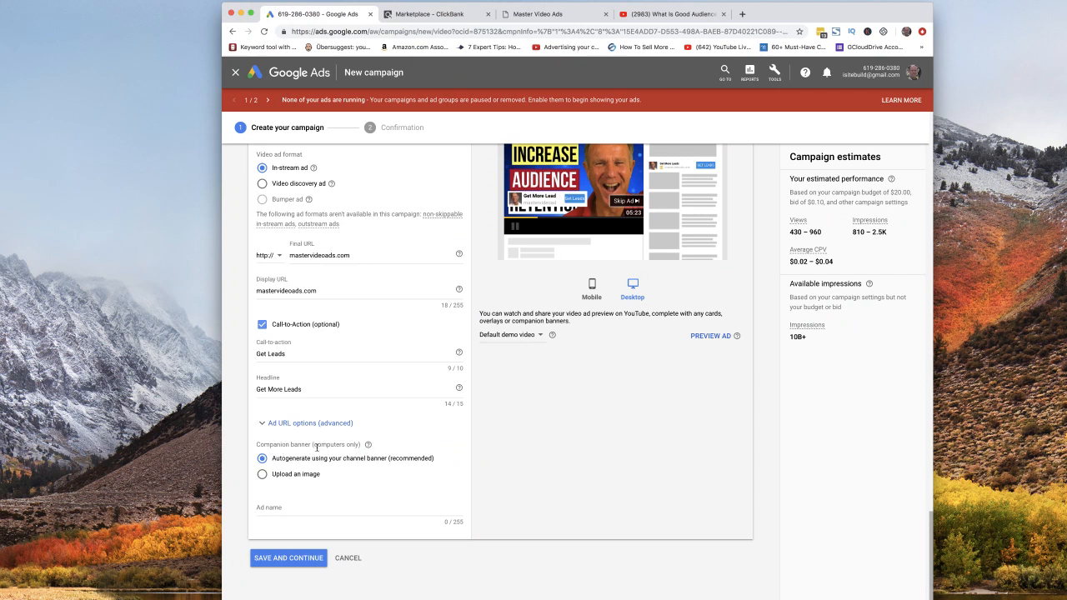
mouse_move(369, 448)
left_click(262, 475)
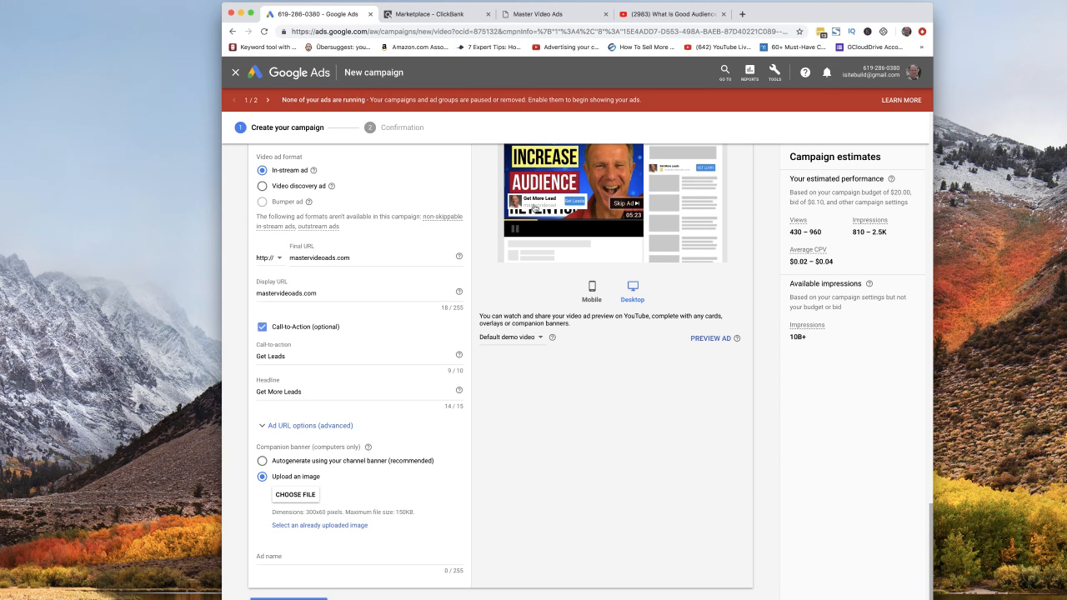
scroll(558, 215, "up", 3)
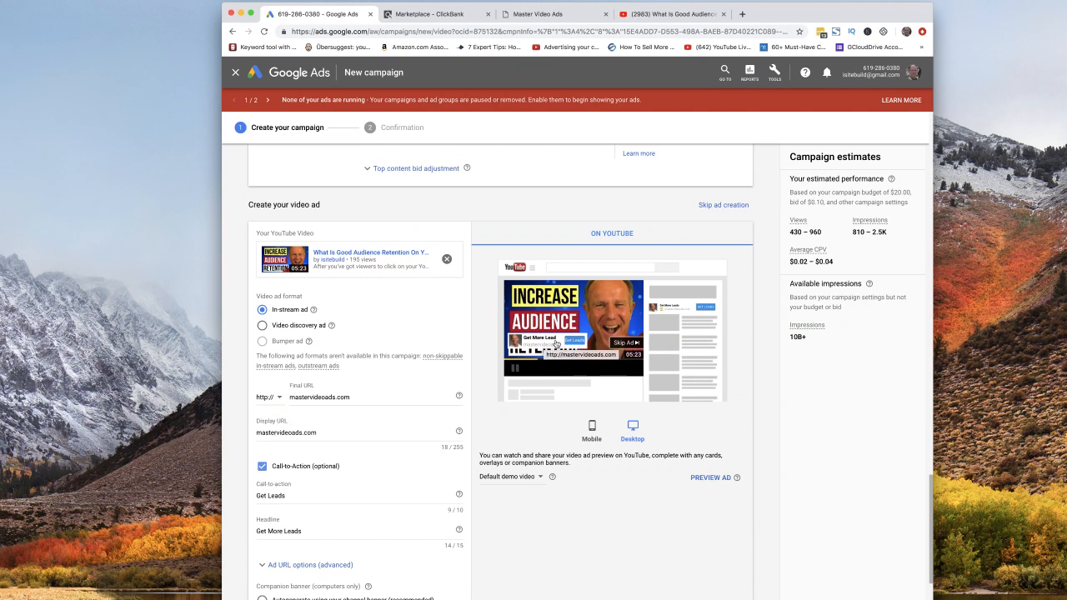
scroll(433, 348, "down", 5)
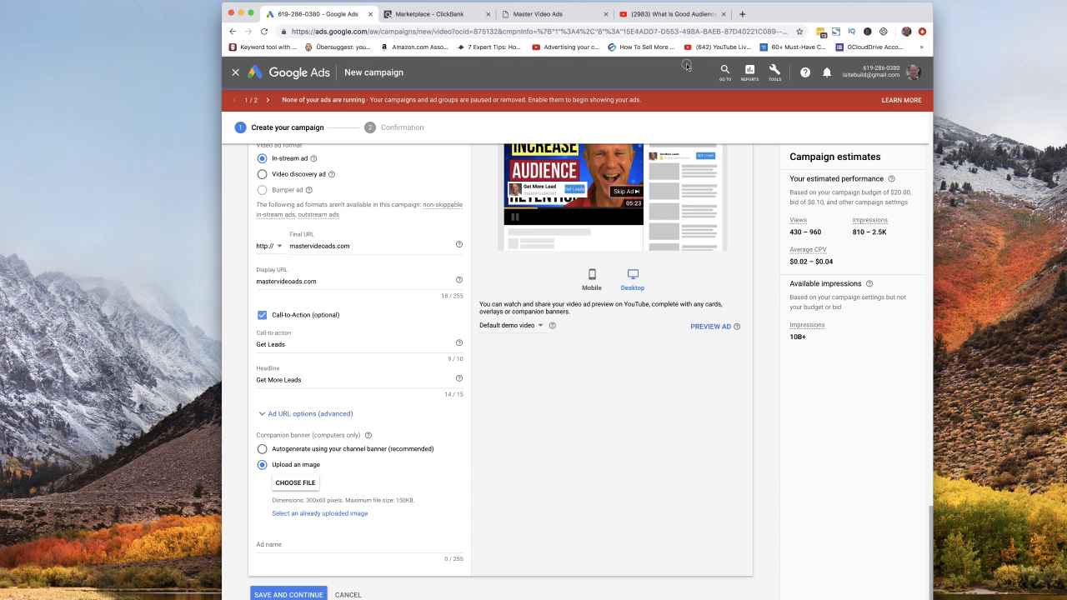
- Review the campaign estimates, including the help for estimated performance and available impressions
left_click_drag(798, 16, 773, 16)
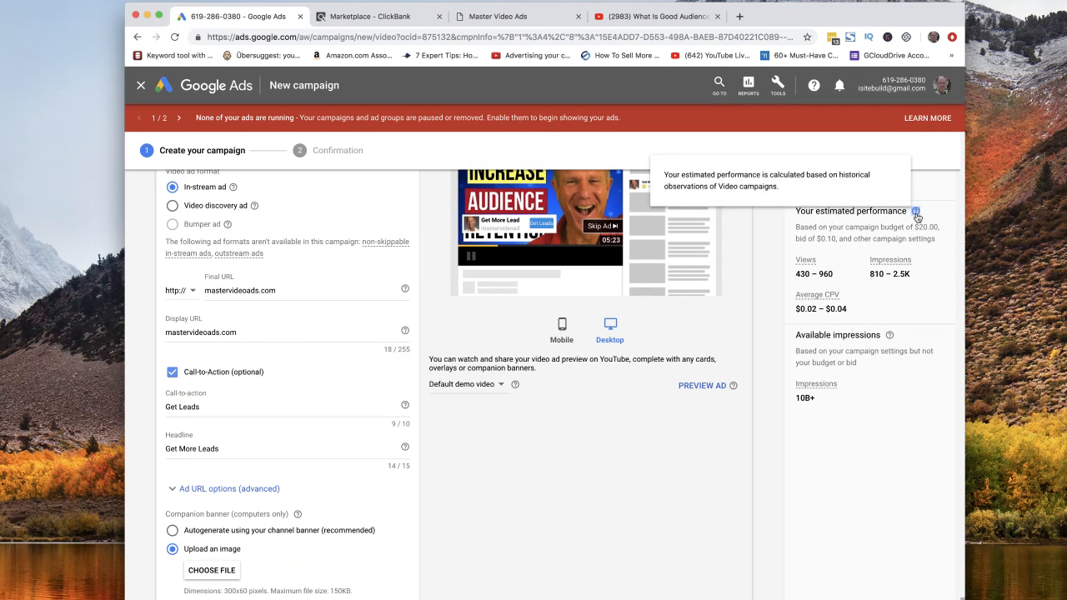
mouse_move(916, 216)
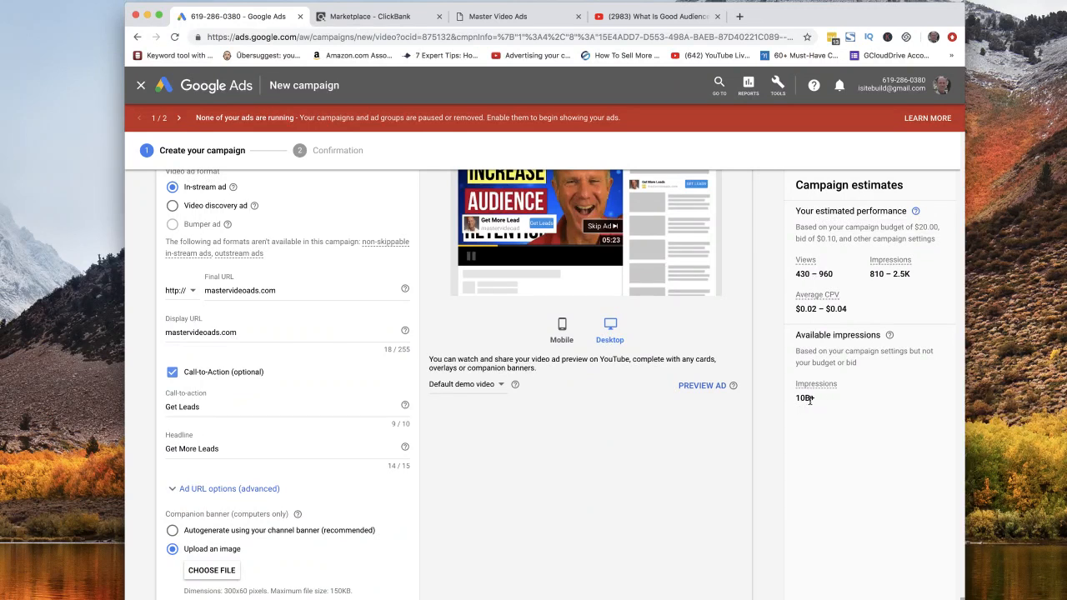
mouse_move(889, 338)
- Replace both the ad's final URL and display URL with youtube.com/isitebuild
left_click(285, 290)
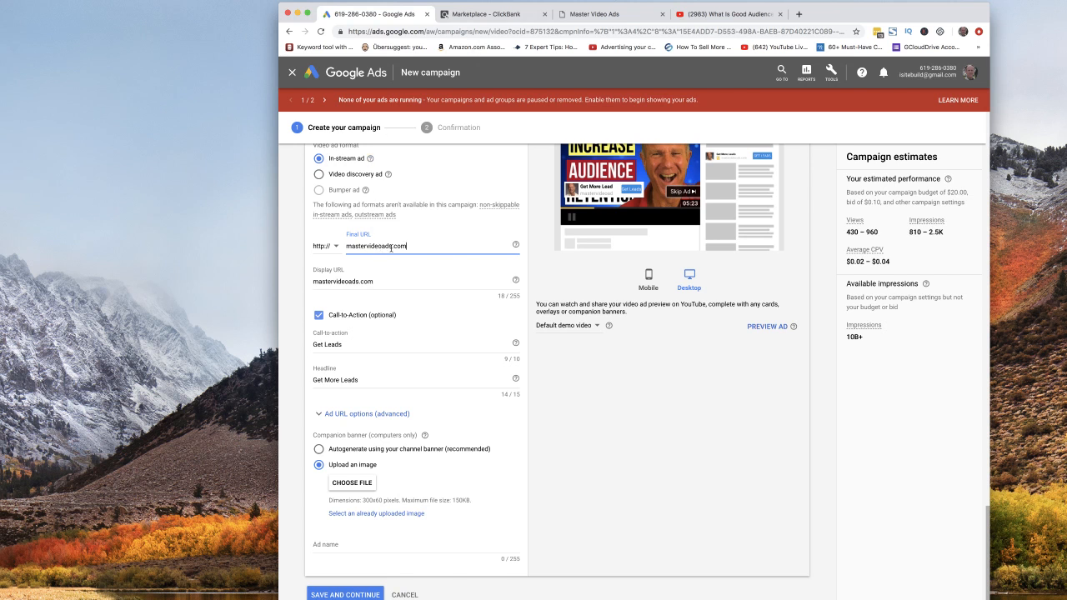
left_click_drag(409, 246, 346, 246)
type("youtube.com/ixsite")
key("BackSpace")
key("BackSpace")
type("sitebuild")
left_click_drag(412, 246, 339, 252)
key("cmd+c")
double_click(346, 281)
key("cmd+v")
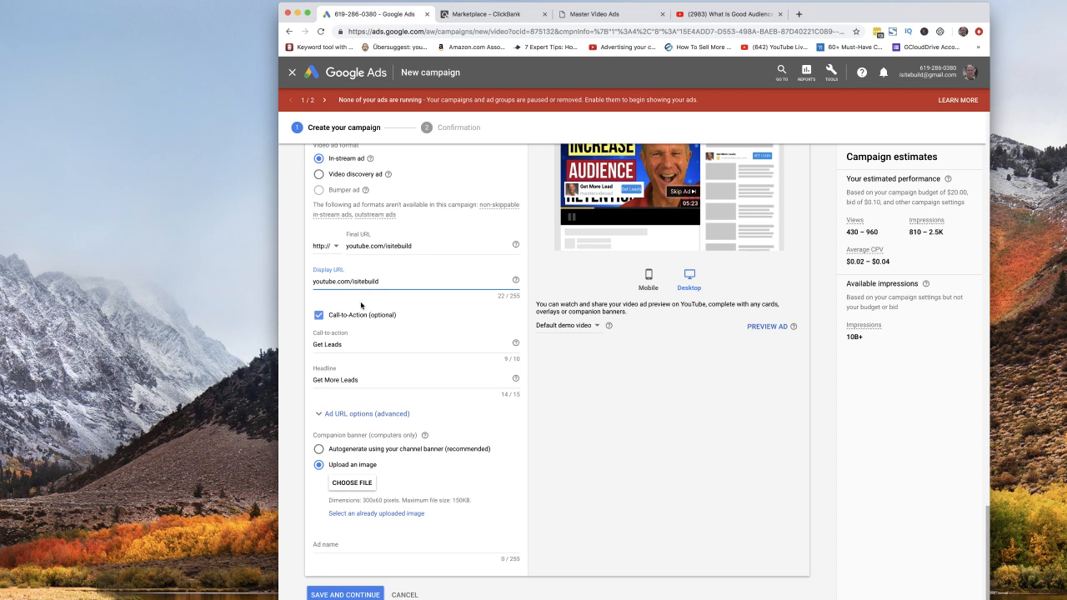
- Leave the unsaved campaign for the Conversions page, view the kinds of conversion actions available, and return to the conversion list
scroll(367, 313, "up", 3)
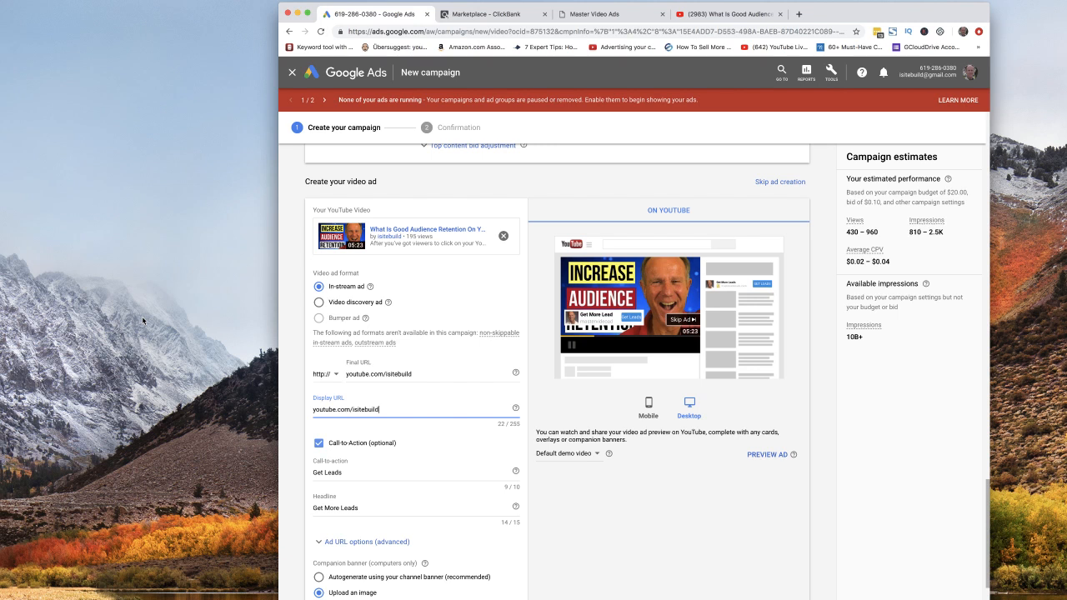
left_click(830, 74)
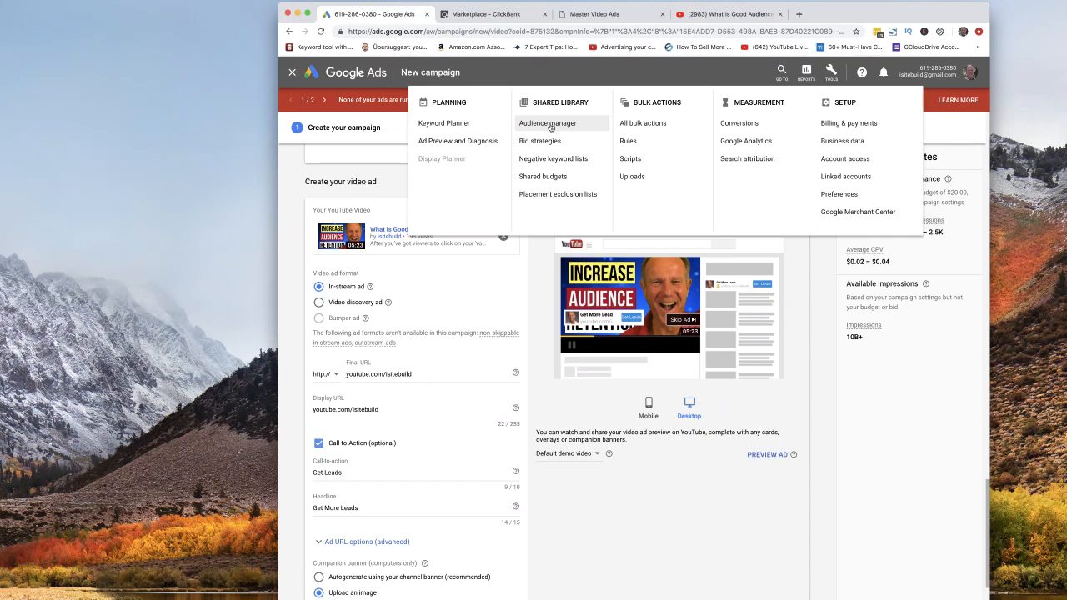
left_click(735, 125)
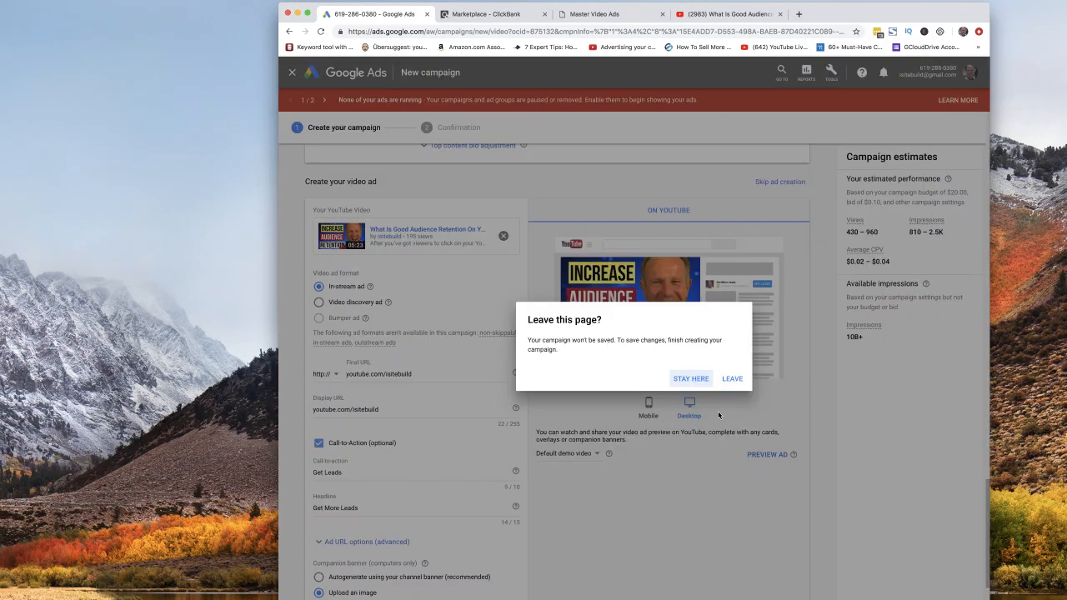
left_click(734, 381)
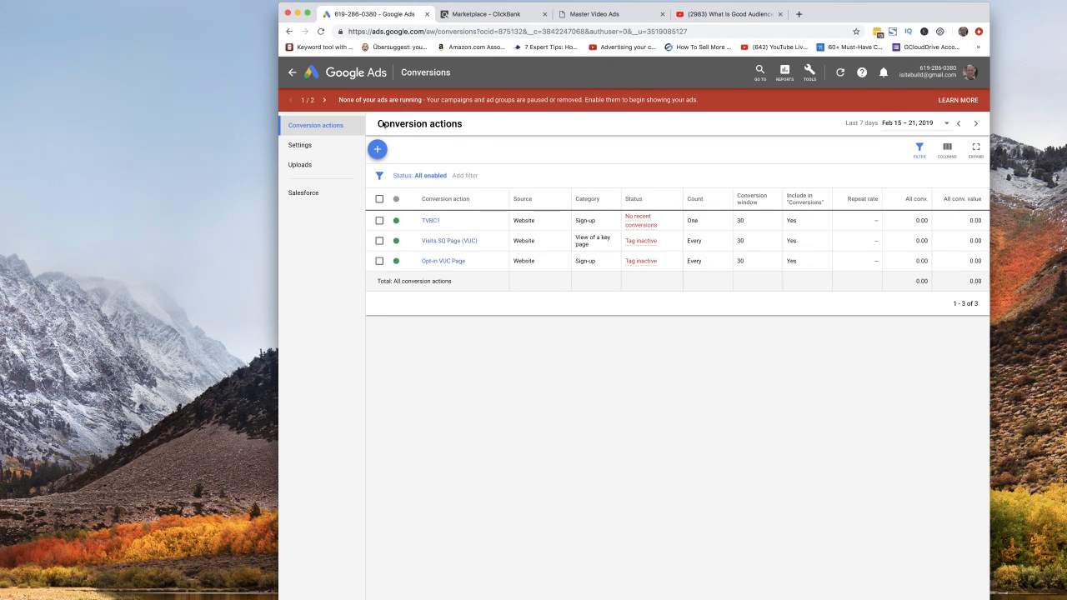
left_click(377, 151)
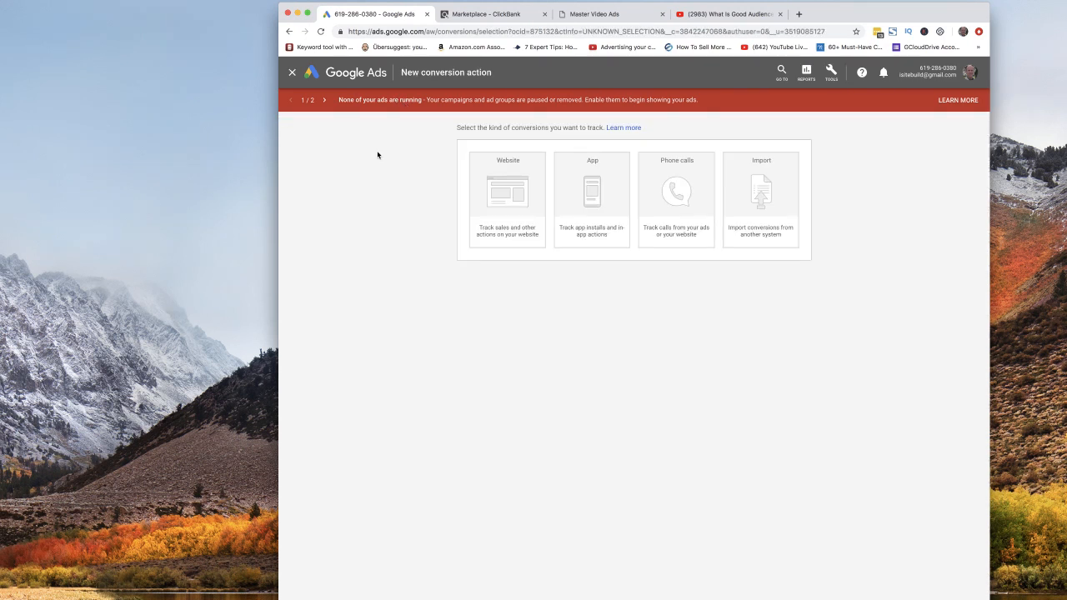
left_click(289, 30)
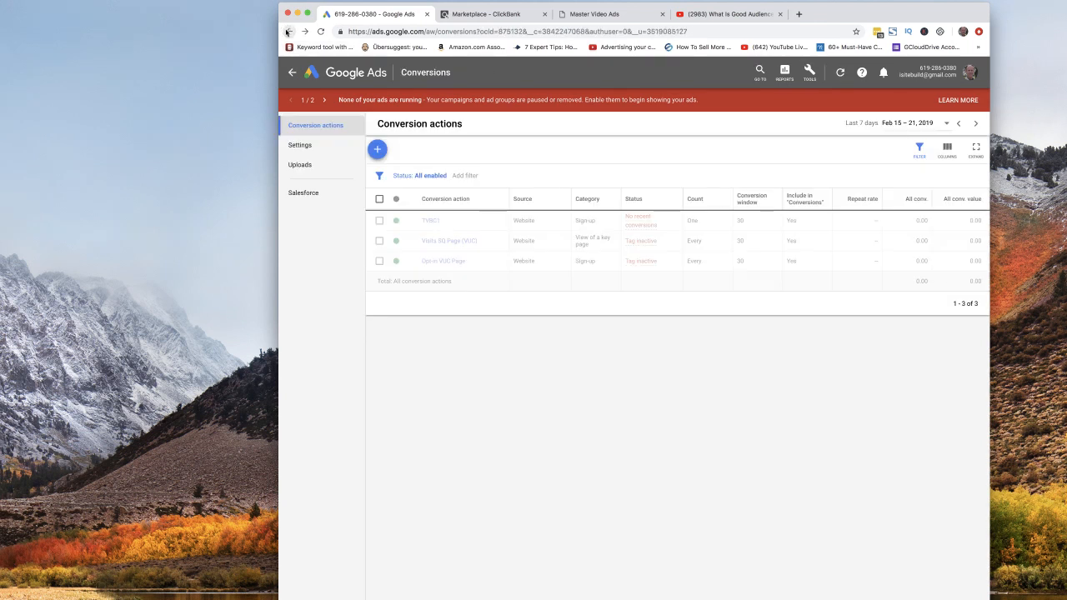
- Open a new YouTube users remarketing audience in Audience manager and examine its list member options
left_click(808, 73)
left_click(509, 124)
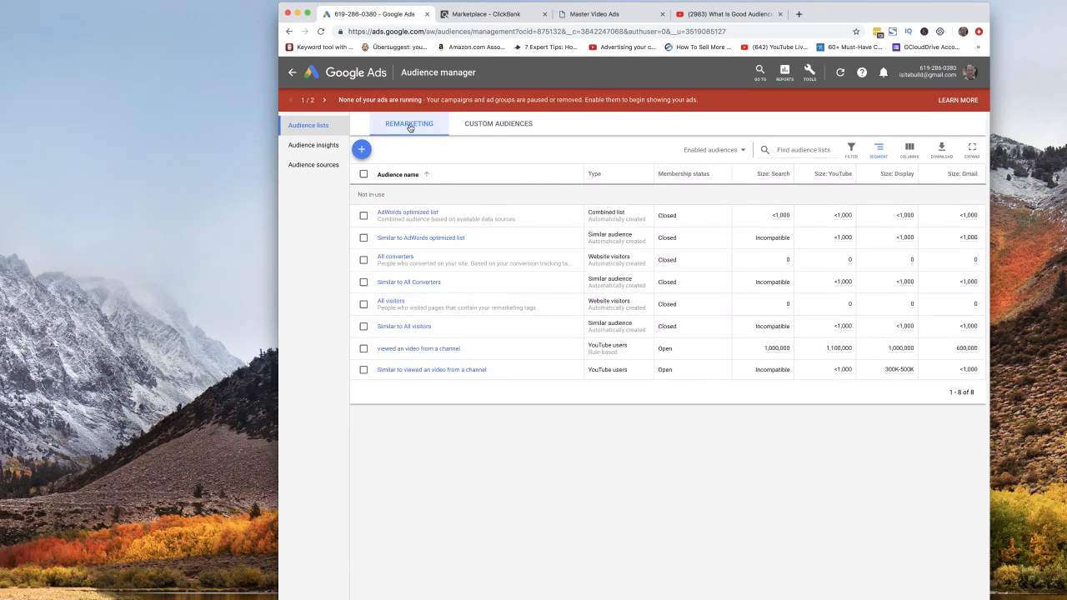
left_click(361, 151)
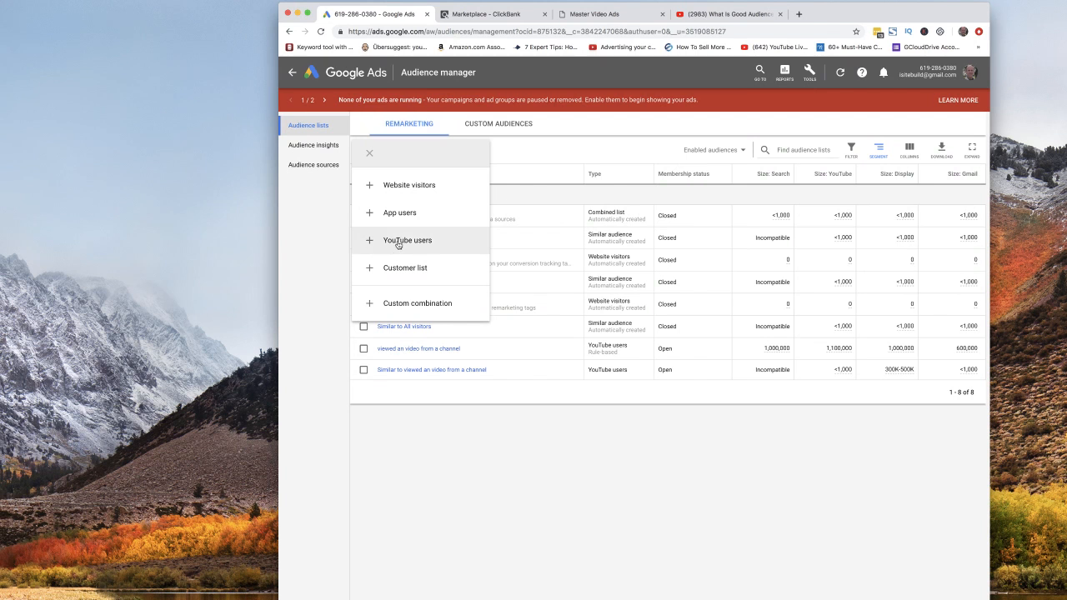
left_click(369, 244)
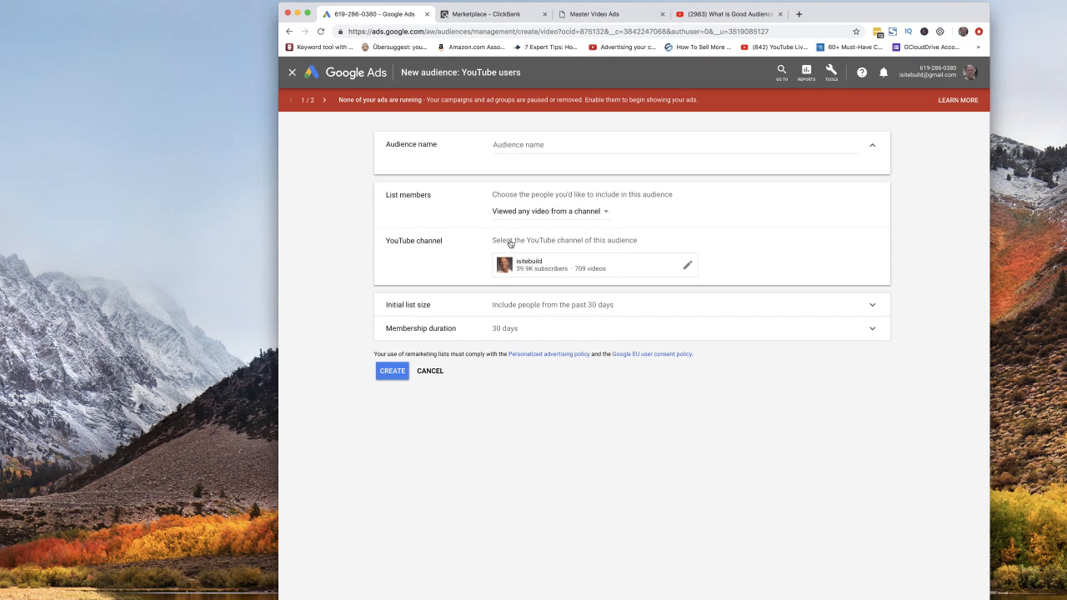
left_click(605, 215)
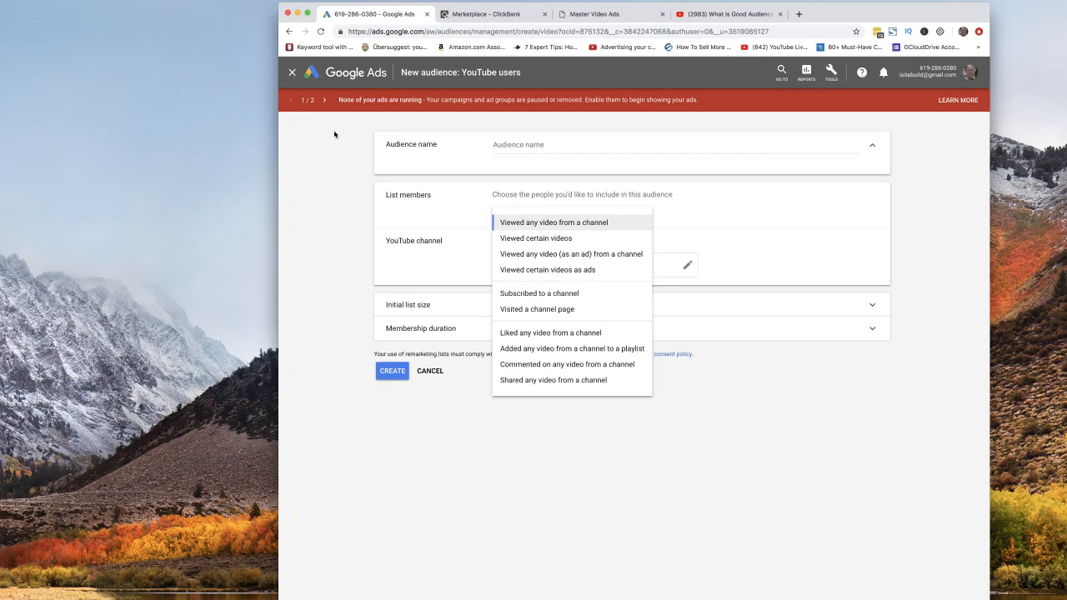
left_click(769, 129)
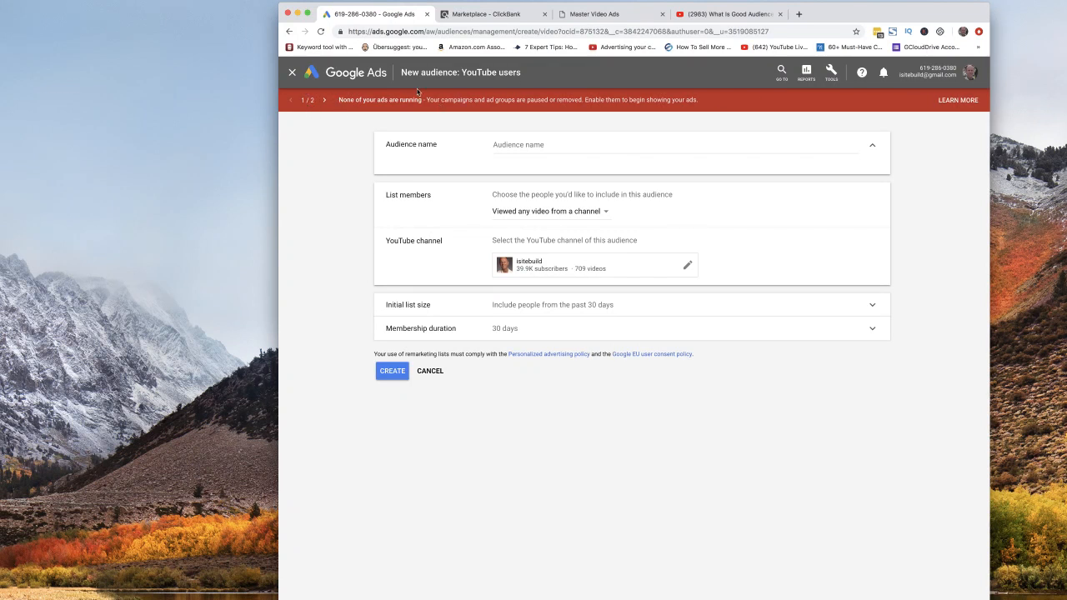
- Leave the new audience form for the all-campaigns overview and open Campaign #1
left_click(365, 80)
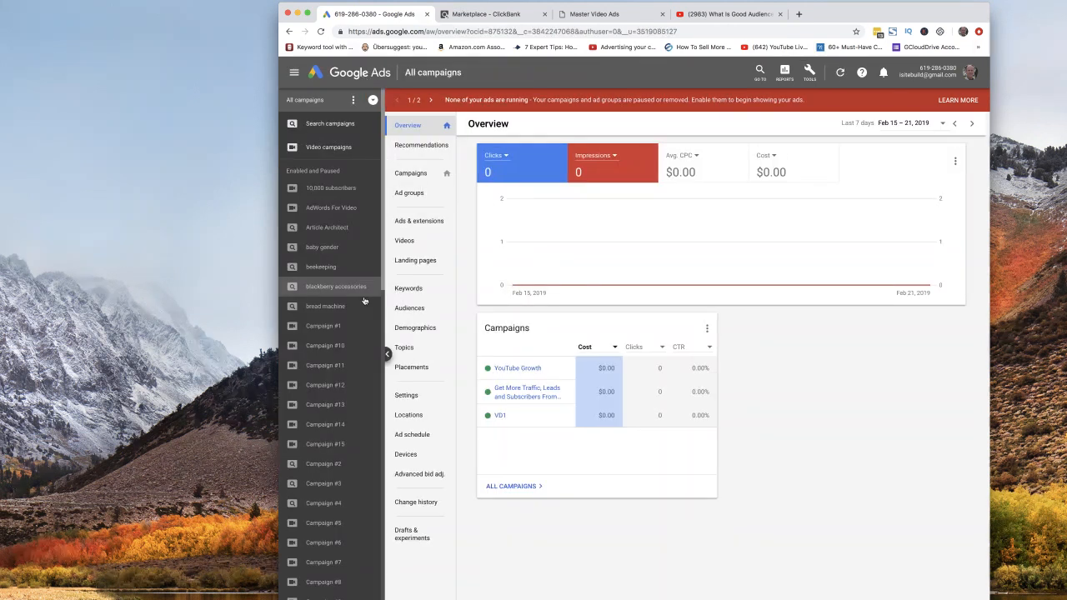
left_click(325, 326)
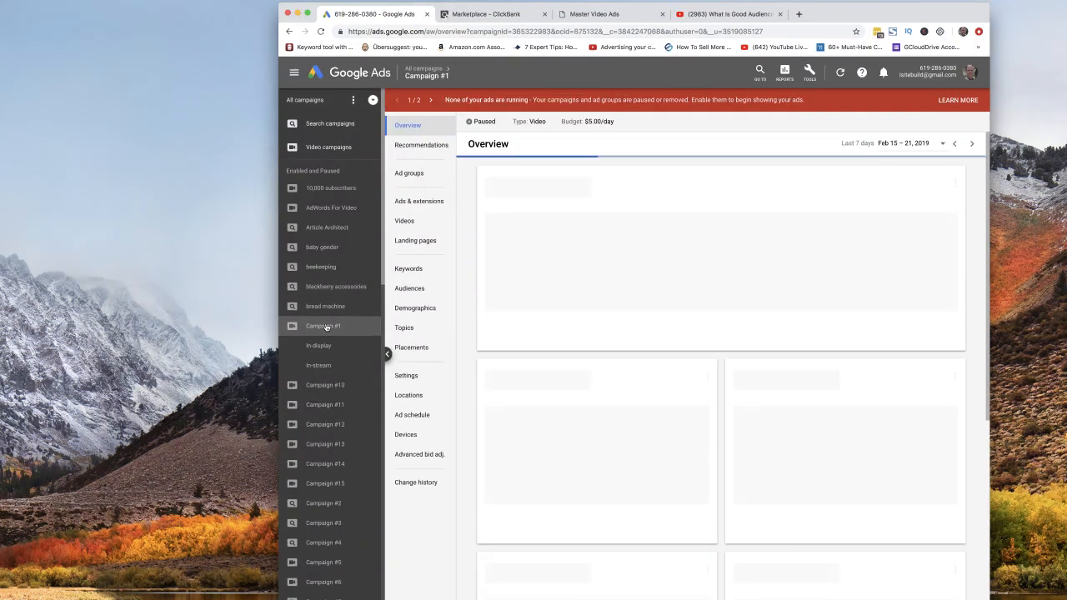